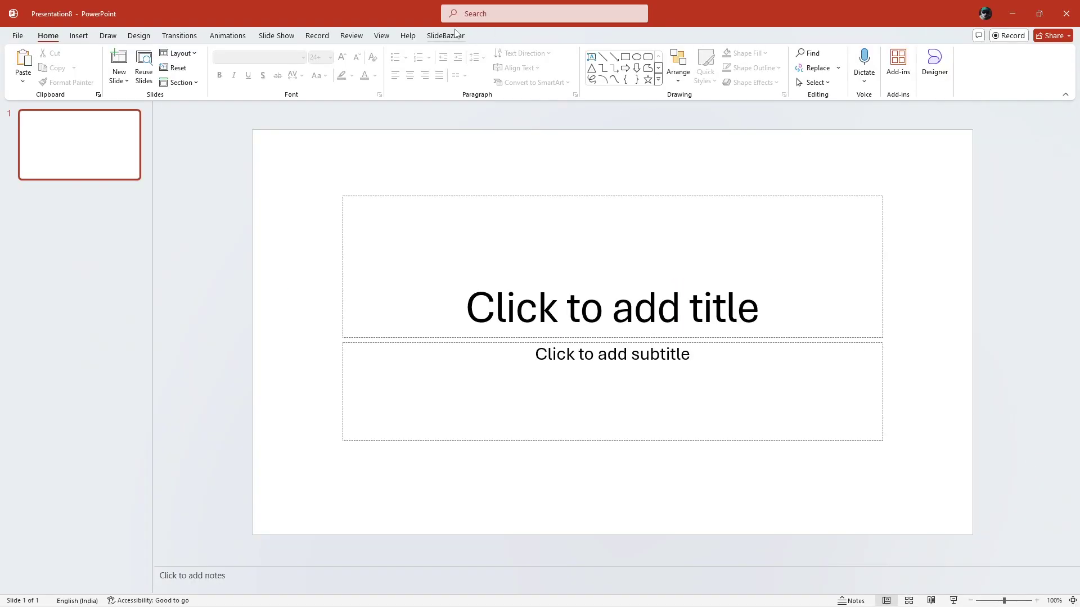
# - Browse the SlideBazaar add-in's template library
pyautogui.click(444, 36)
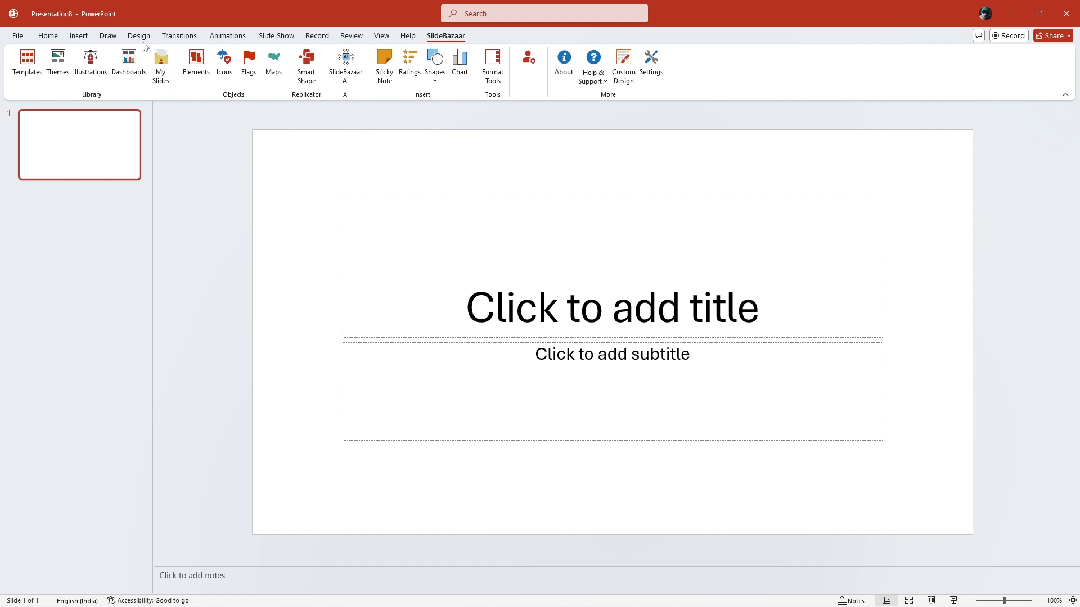
pyautogui.click(27, 62)
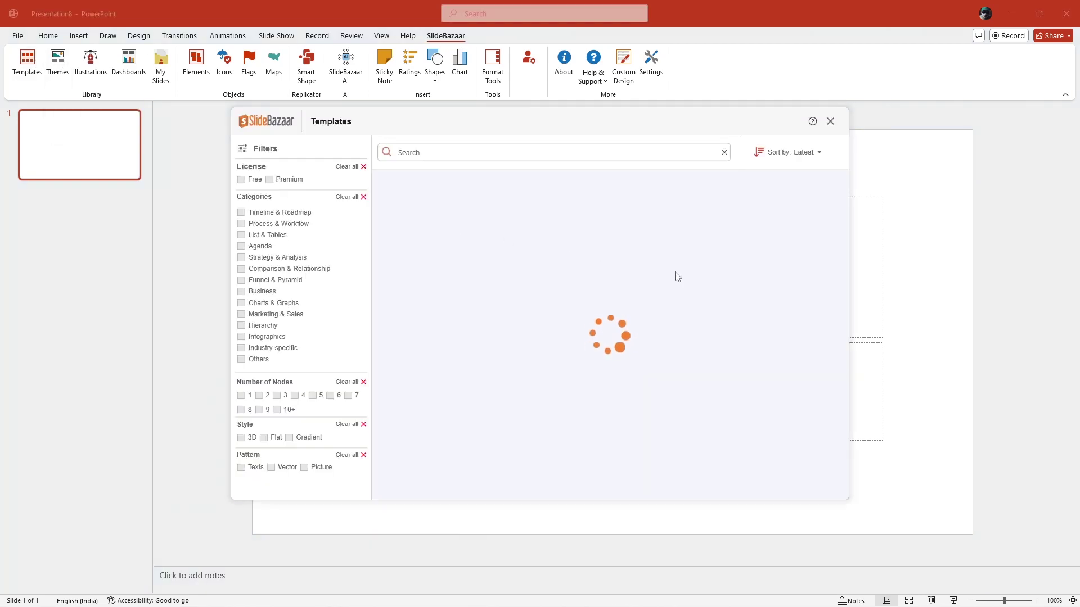
pyautogui.scroll(-5, 677, 277)
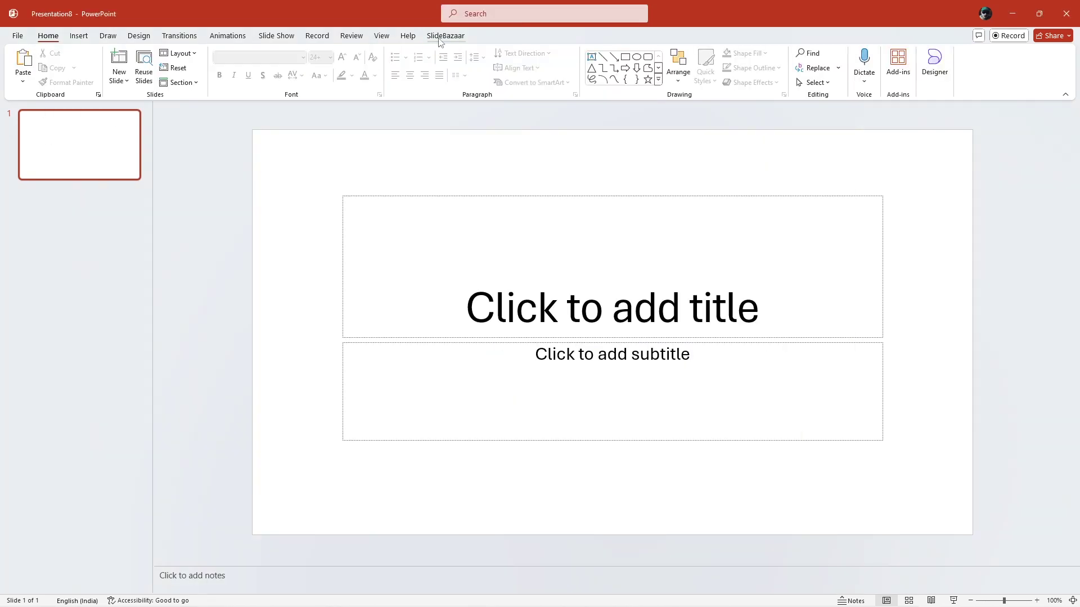
# - Generate an English AI presentation from the pasted UFO topic and scroll to slide 7
pyautogui.click(441, 39)
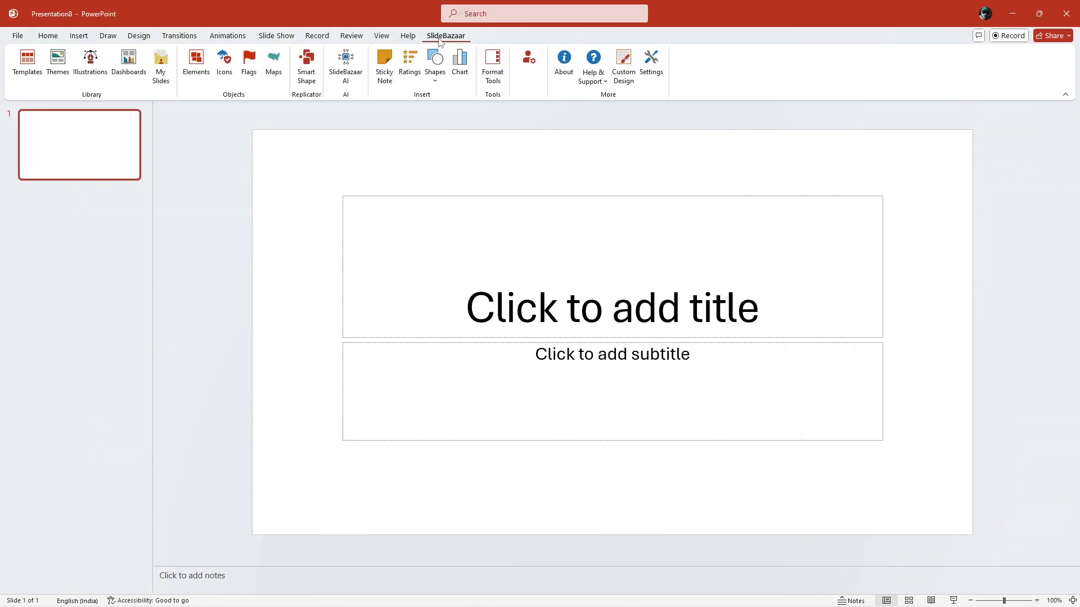
pyautogui.click(338, 69)
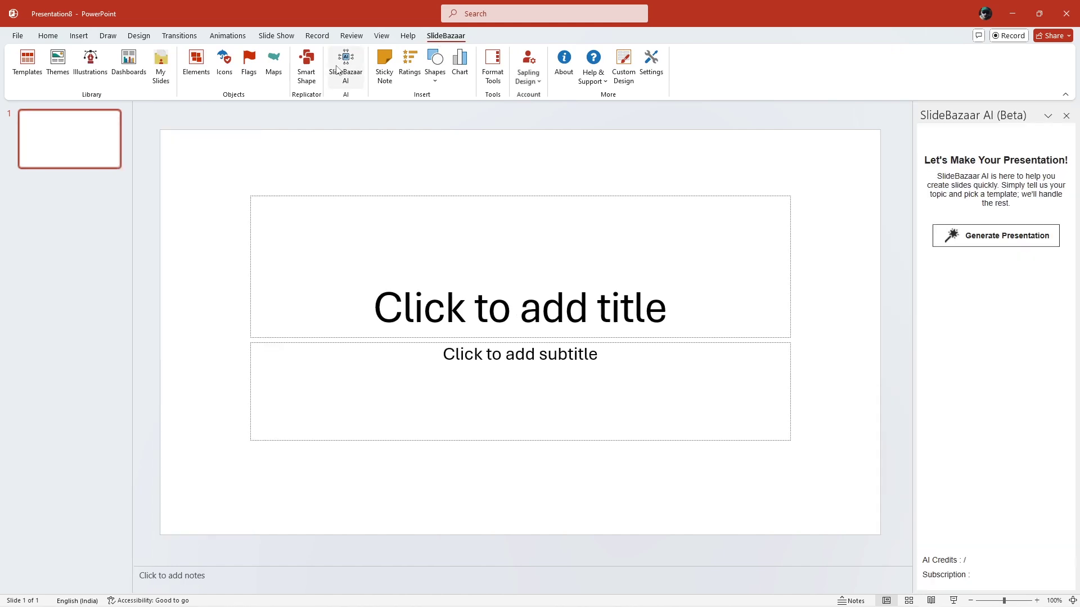
pyautogui.click(1002, 239)
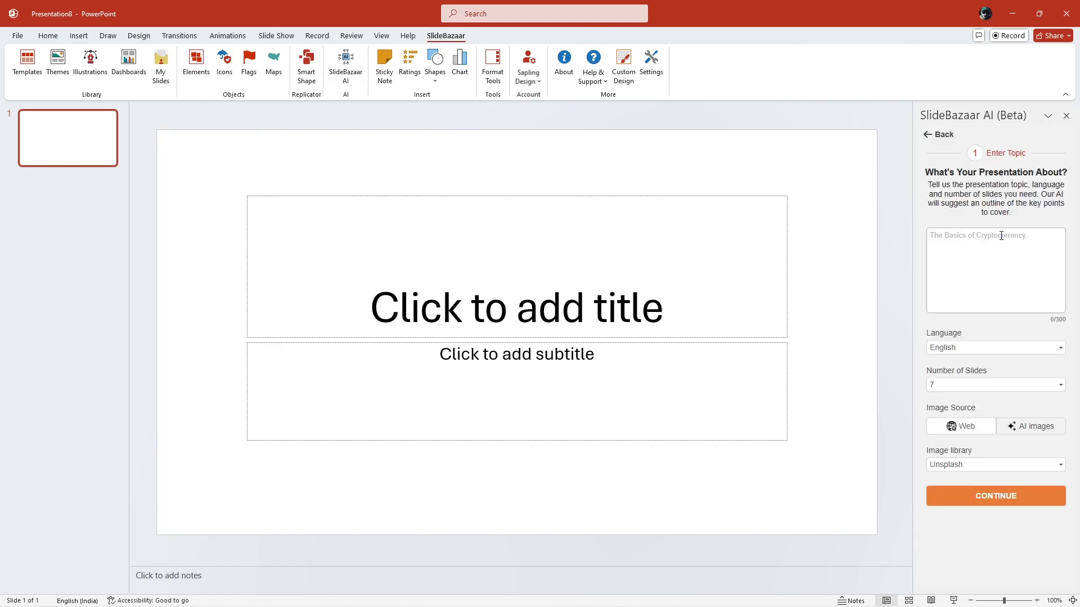
pyautogui.click(931, 232)
pyautogui.write('Blockchain explained')
pyautogui.click(1062, 353)
pyautogui.click(1057, 359)
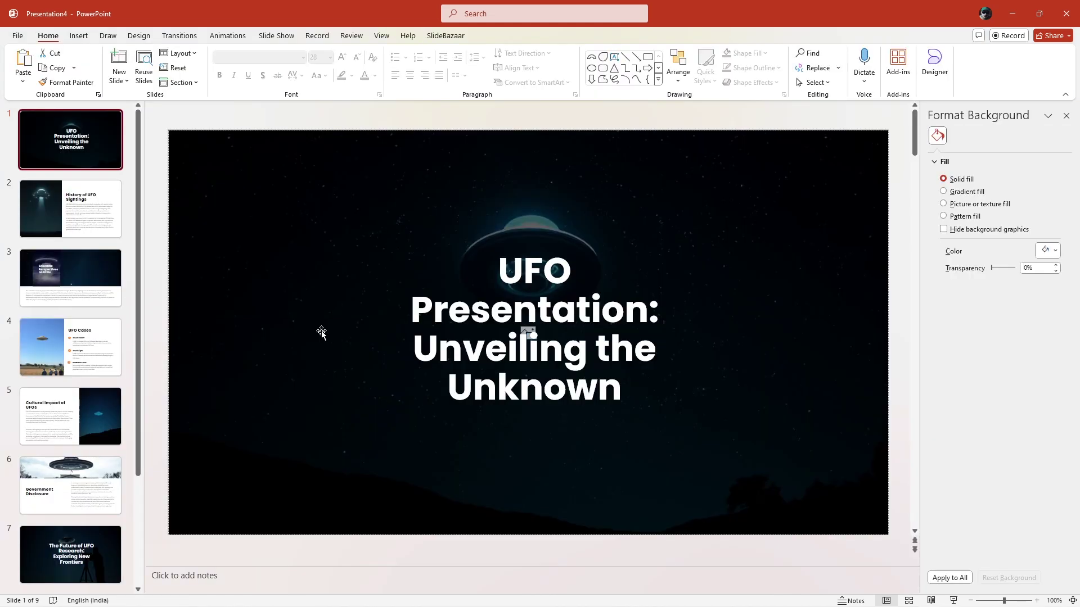
pyautogui.scroll(-4, 321, 330)
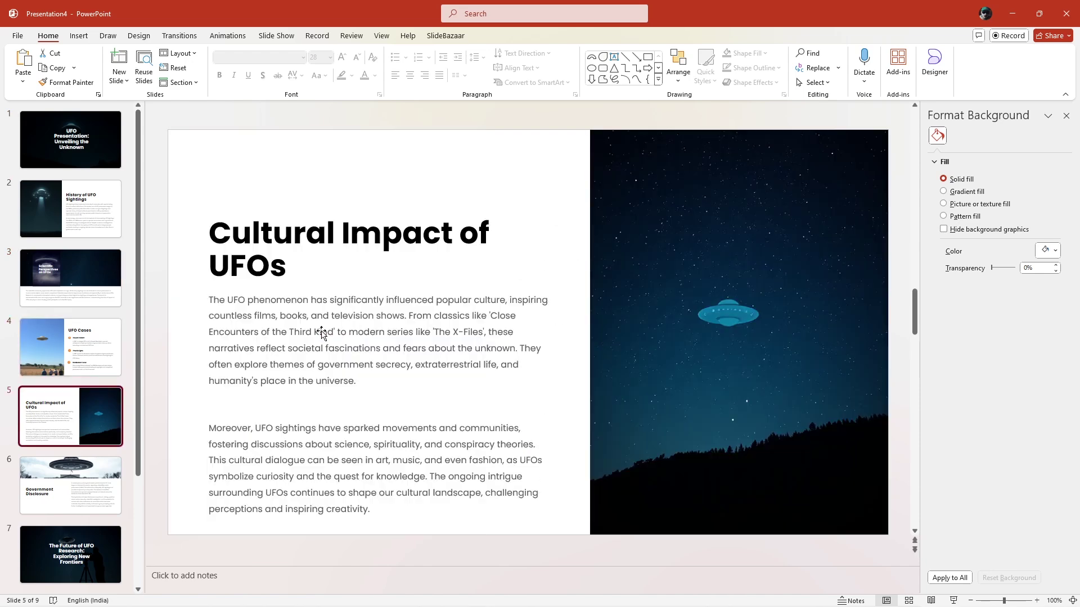
pyautogui.scroll(-2, 322, 332)
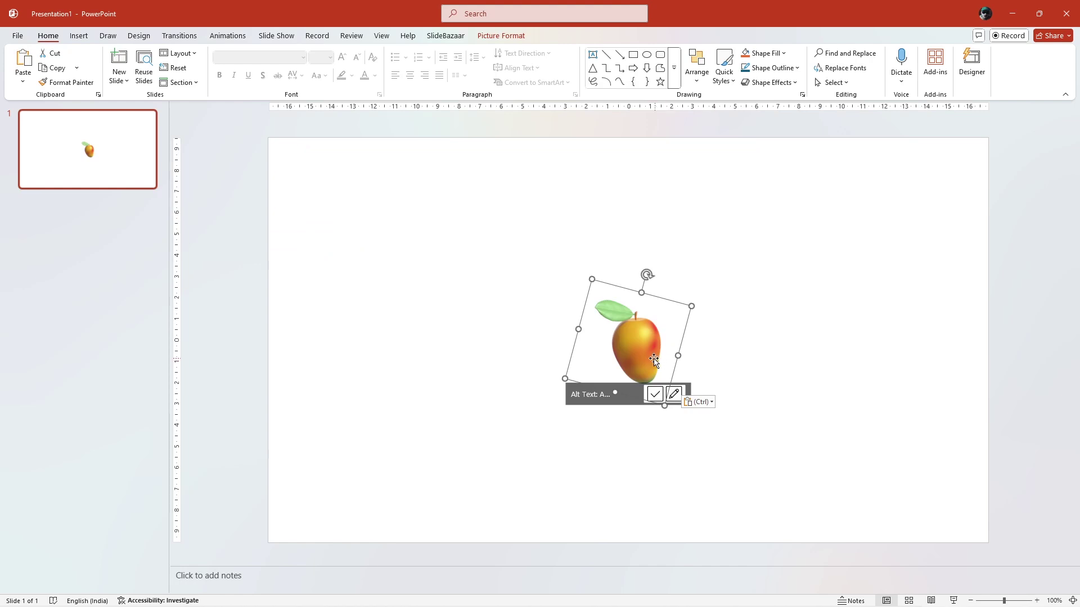
# - Move the mango to the top-left and distribute the five-mango column evenly top to bottom
pyautogui.moveTo(652, 360); pyautogui.dragTo(295, 531)
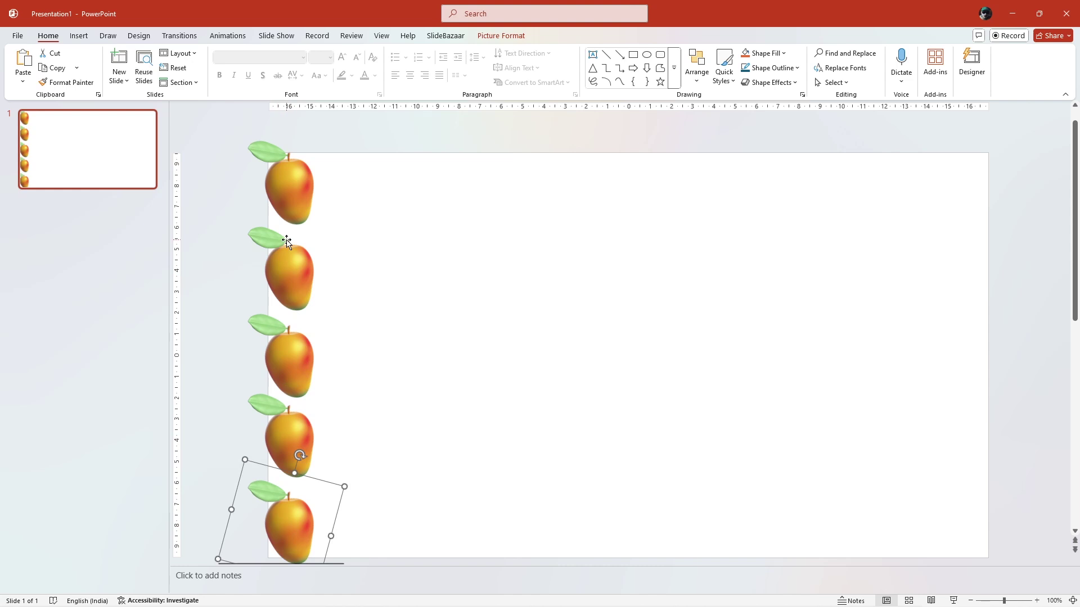
pyautogui.keyDown('shift'); pyautogui.click(297, 206); pyautogui.keyUp('shift')
pyautogui.keyDown('shift'); pyautogui.click(295, 272); pyautogui.keyUp('shift')
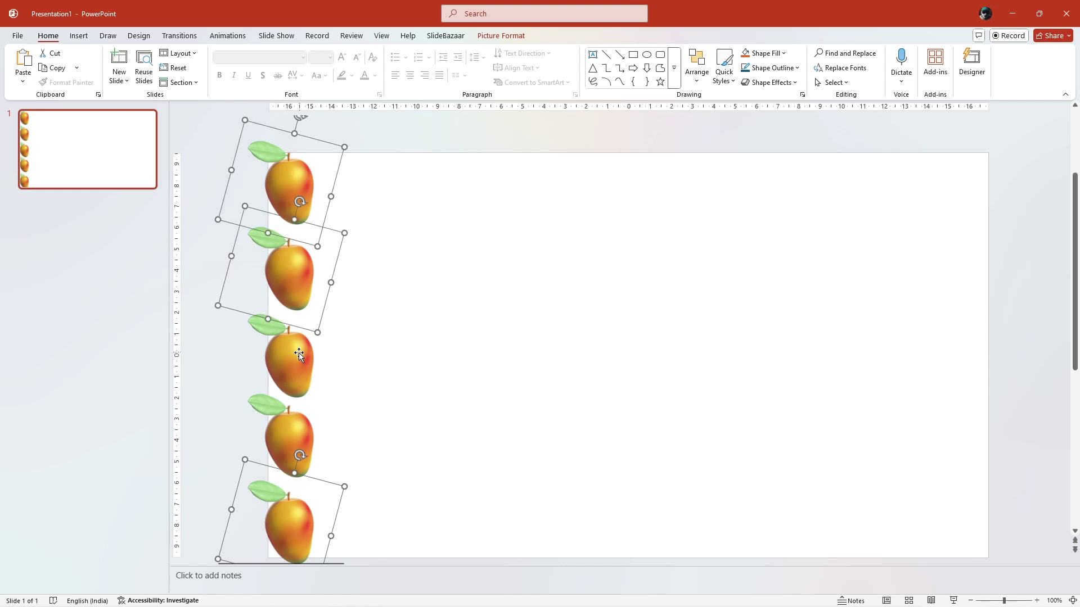
pyautogui.keyDown('shift'); pyautogui.click(299, 356); pyautogui.keyUp('shift')
pyautogui.keyDown('shift'); pyautogui.click(312, 433); pyautogui.keyUp('shift')
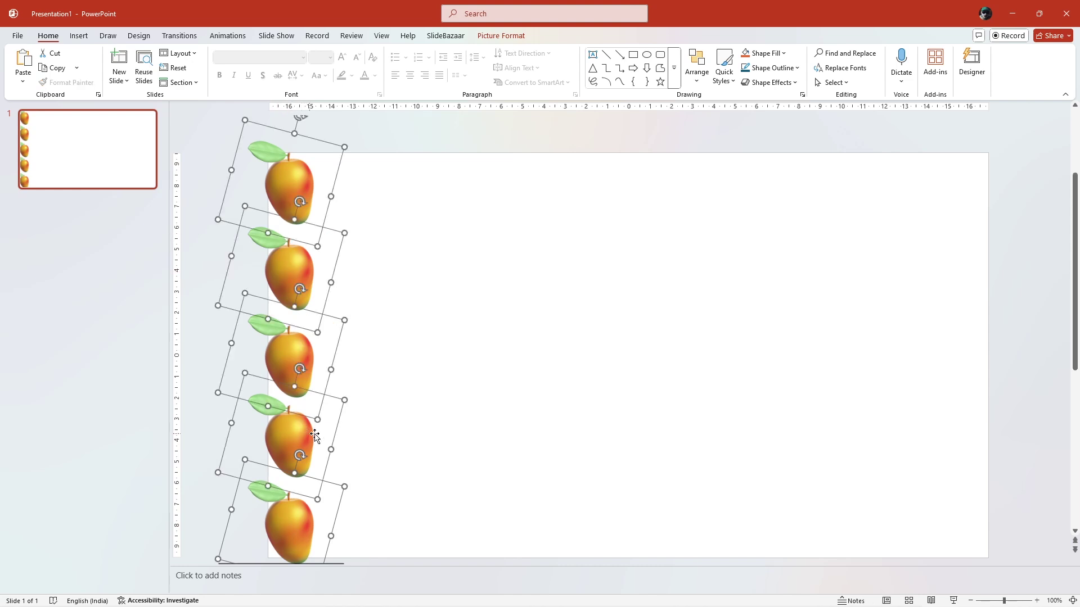
pyautogui.click(697, 74)
pyautogui.moveTo(714, 261)
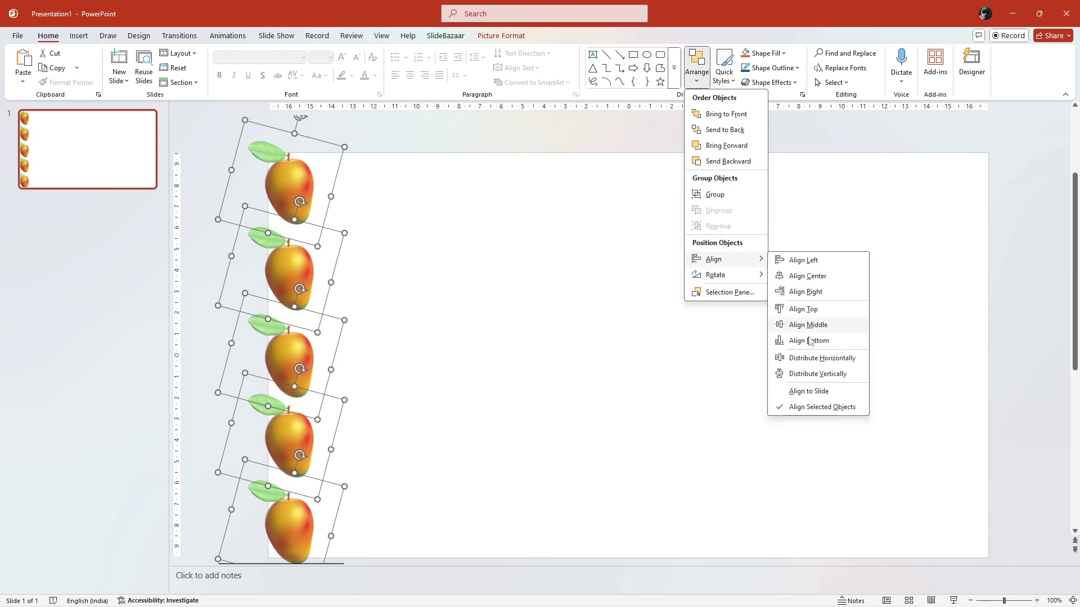
pyautogui.click(810, 374)
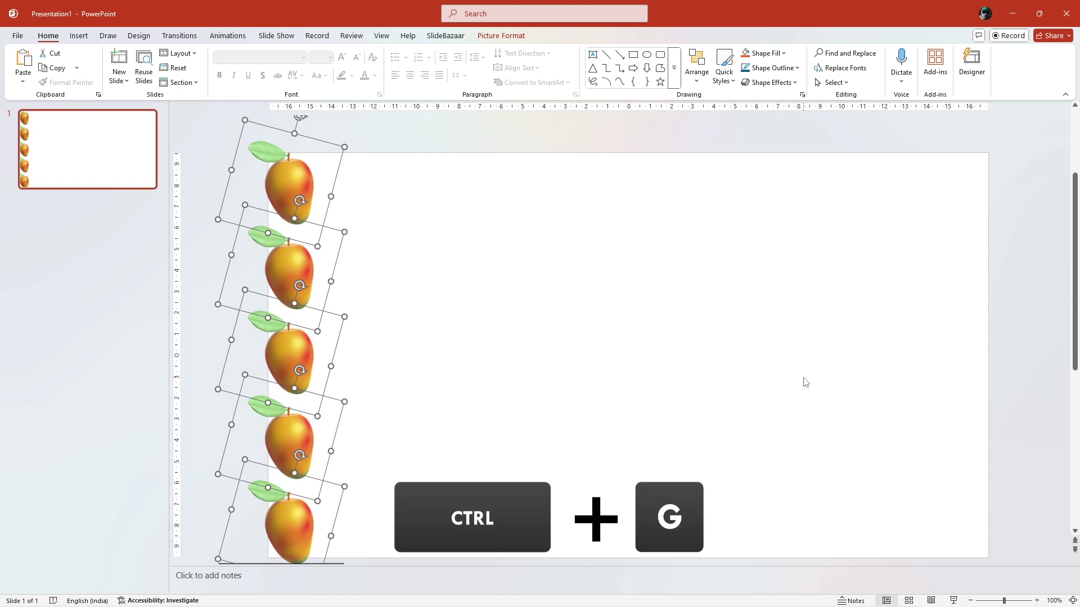
# - Group the mango column and copy it across the slide into nine columns
pyautogui.hotkey('ctrl', 'g')
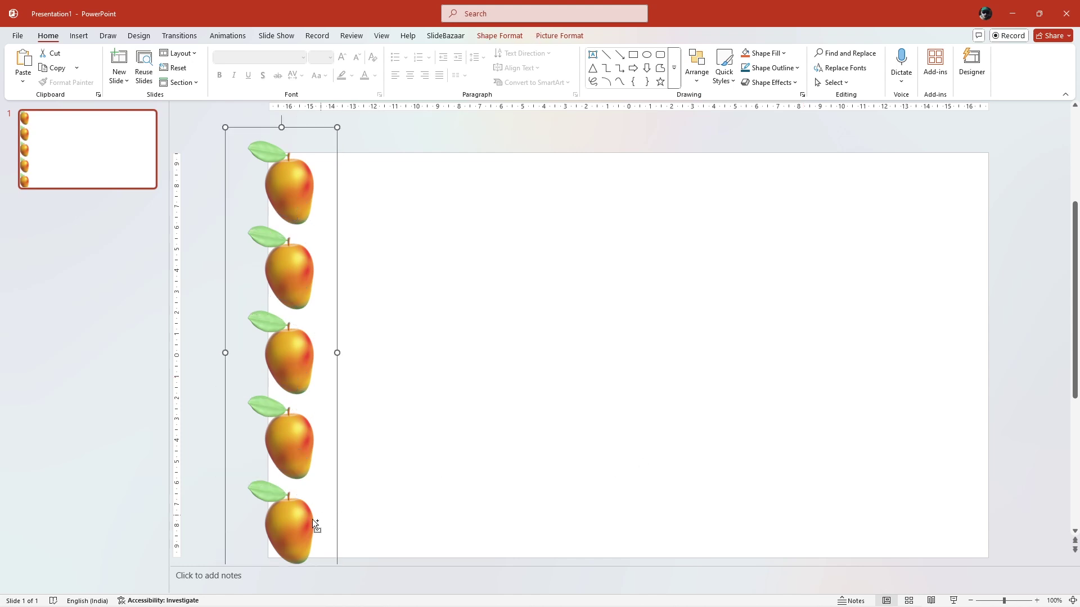
pyautogui.moveTo(294, 535); pyautogui.dragTo(729, 520)
pyautogui.moveTo(729, 520); pyautogui.dragTo(820, 521)
pyautogui.moveTo(820, 521); pyautogui.dragTo(979, 524)
pyautogui.keyDown('shift'); pyautogui.click(894, 524); pyautogui.keyUp('shift')
pyautogui.keyDown('shift'); pyautogui.click(767, 528); pyautogui.keyUp('shift')
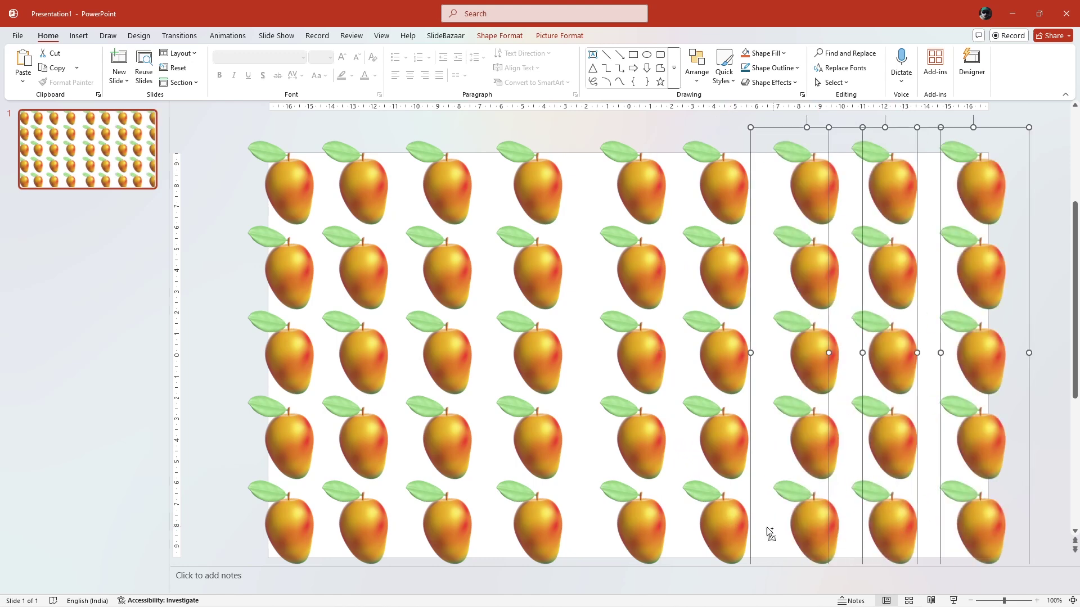
# - Select all nine mango columns and distribute them horizontally across the slide
pyautogui.keyDown('shift'); pyautogui.click(726, 528); pyautogui.keyUp('shift')
pyautogui.keyDown('shift'); pyautogui.click(641, 527); pyautogui.keyUp('shift')
pyautogui.keyDown('shift'); pyautogui.click(532, 529); pyautogui.keyUp('shift')
pyautogui.keyDown('shift'); pyautogui.click(444, 528); pyautogui.keyUp('shift')
pyautogui.keyDown('shift'); pyautogui.click(363, 528); pyautogui.keyUp('shift')
pyautogui.keyDown('shift'); pyautogui.click(292, 530); pyautogui.keyUp('shift')
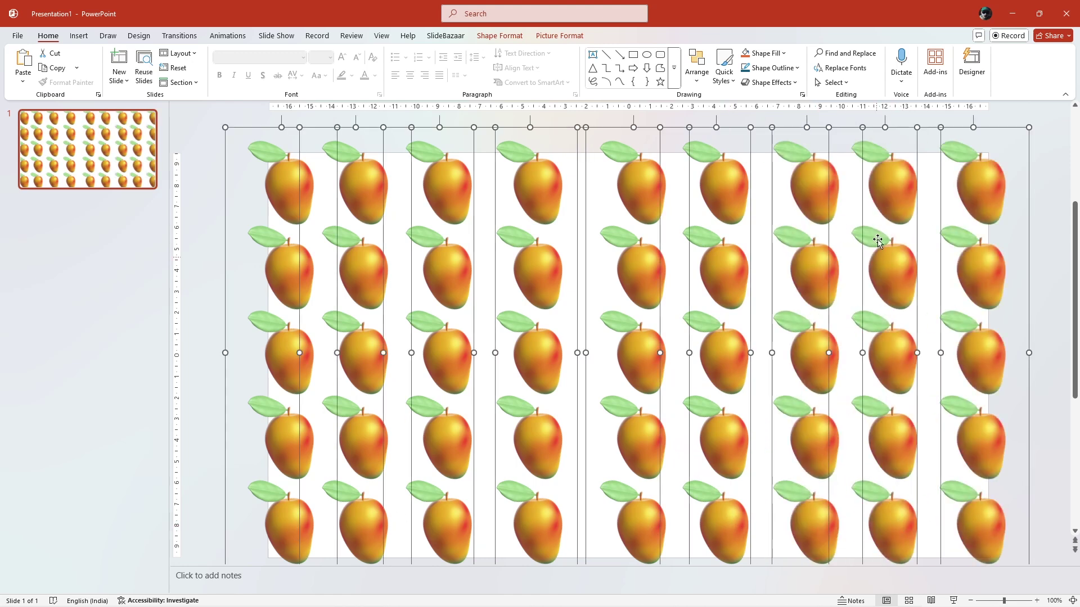
pyautogui.click(697, 66)
pyautogui.moveTo(717, 260)
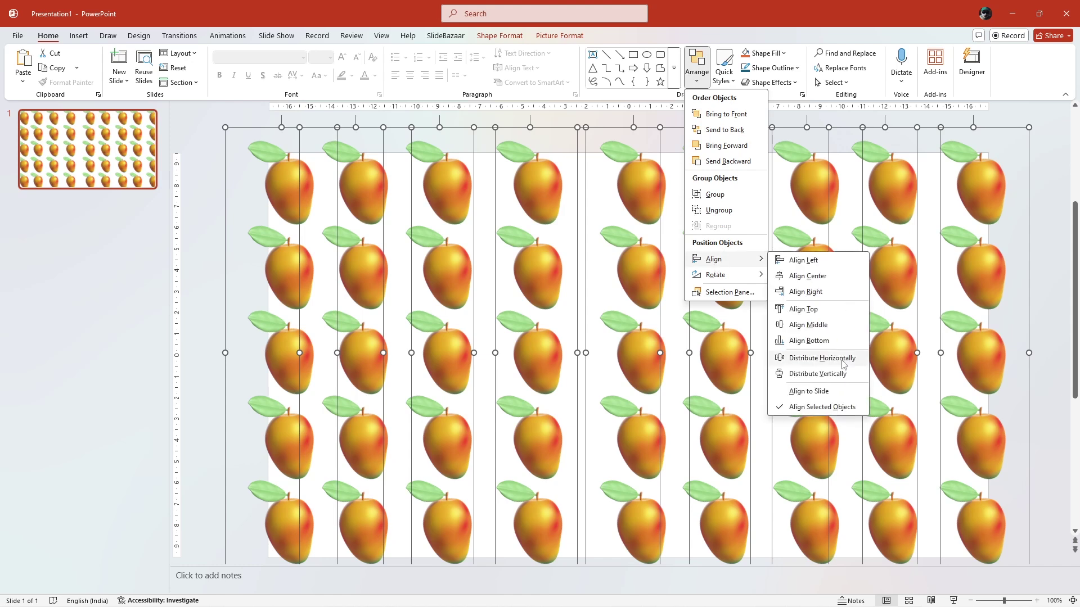
pyautogui.click(844, 364)
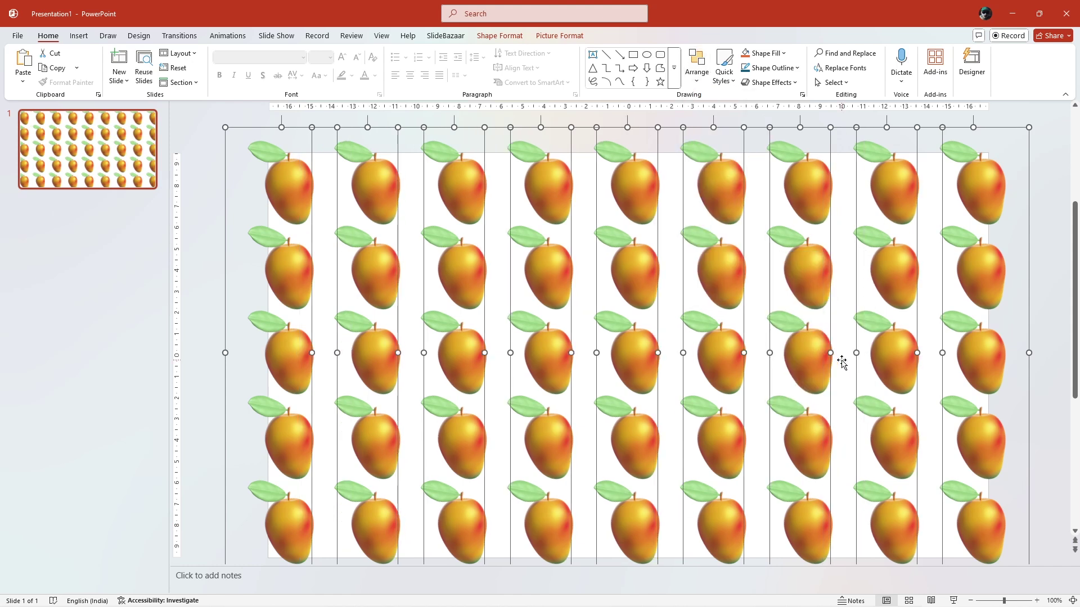
pyautogui.click(1012, 464)
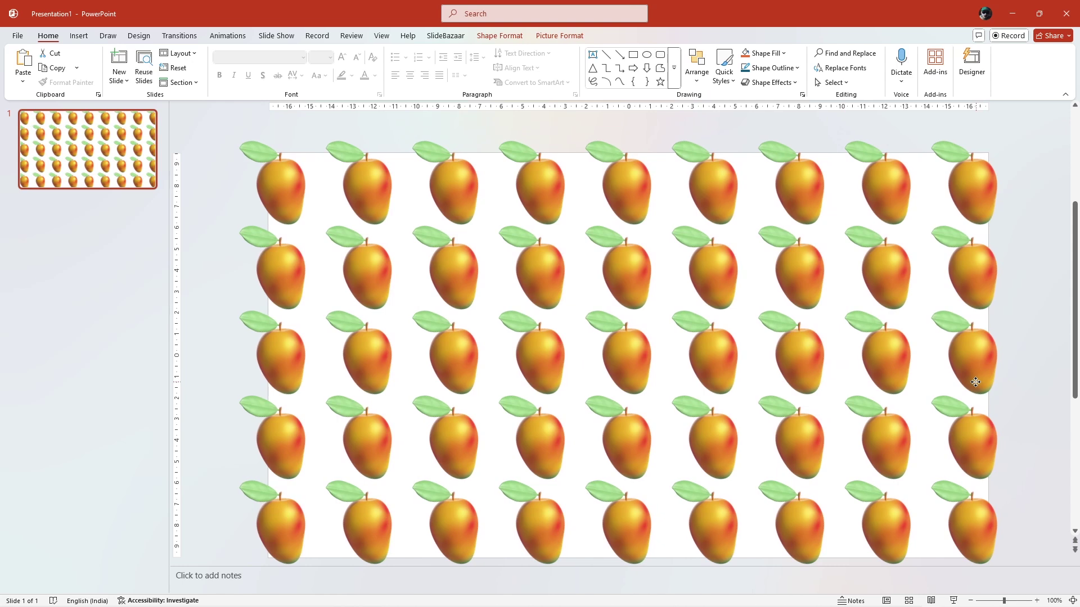
# - Fill the slide background with the standard solid green via Format Background
pyautogui.rightClick(1020, 449)
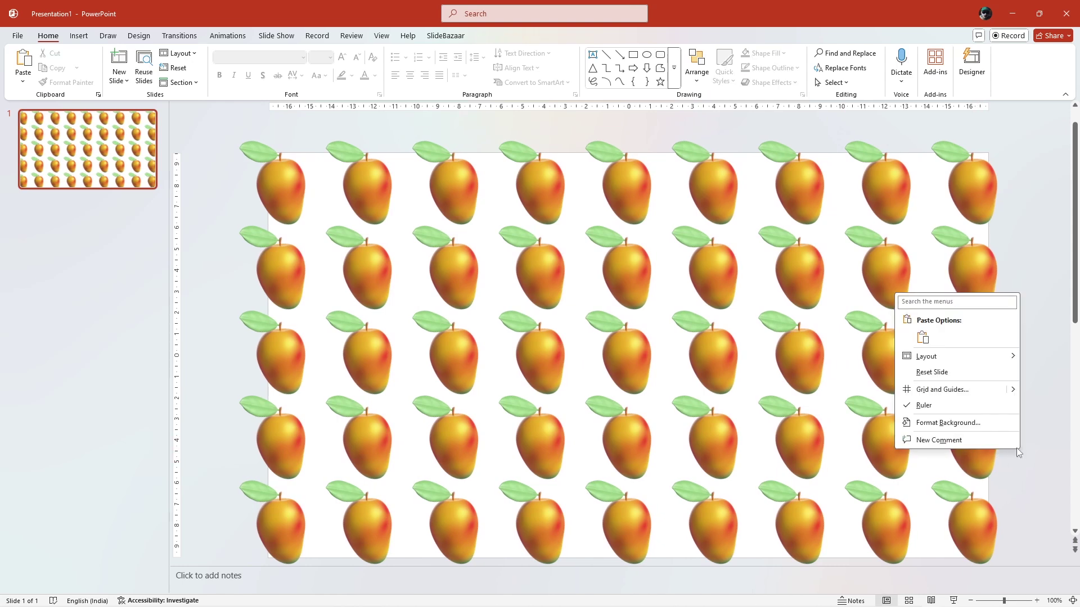
pyautogui.click(967, 437)
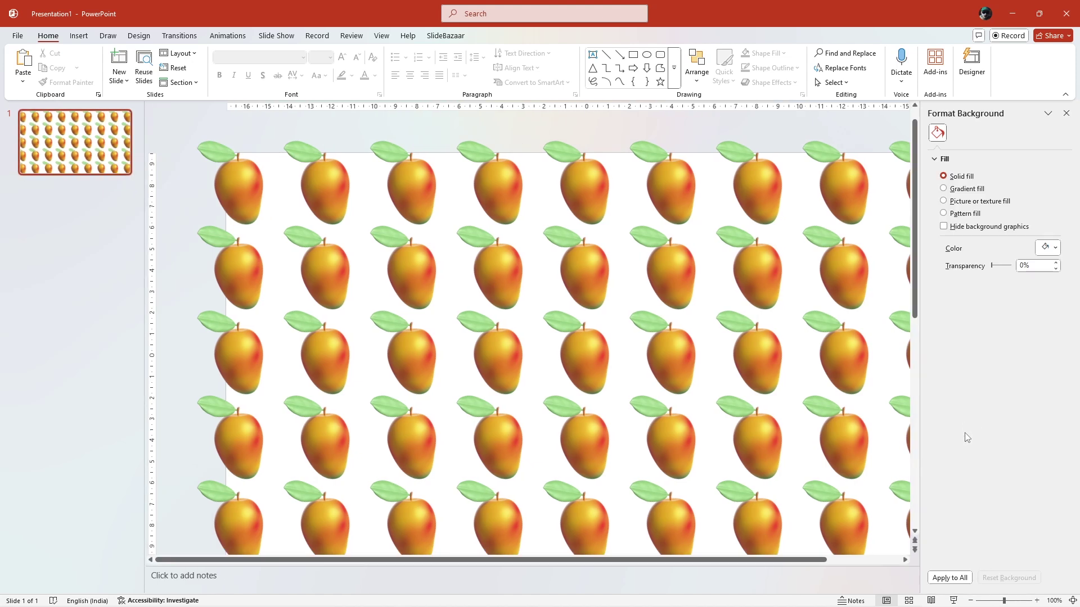
pyautogui.click(1045, 247)
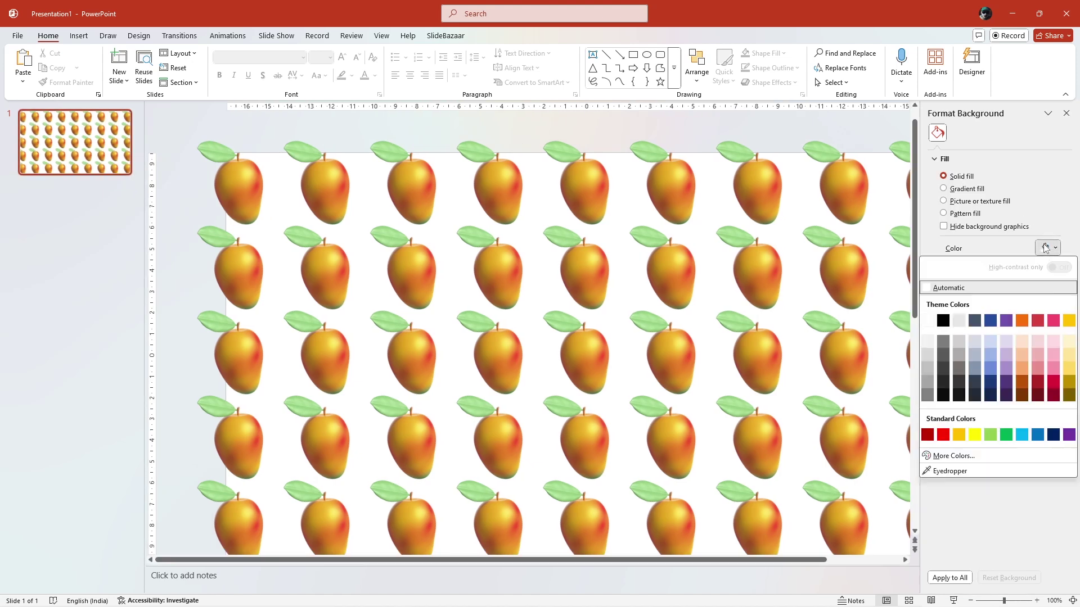
pyautogui.click(1007, 435)
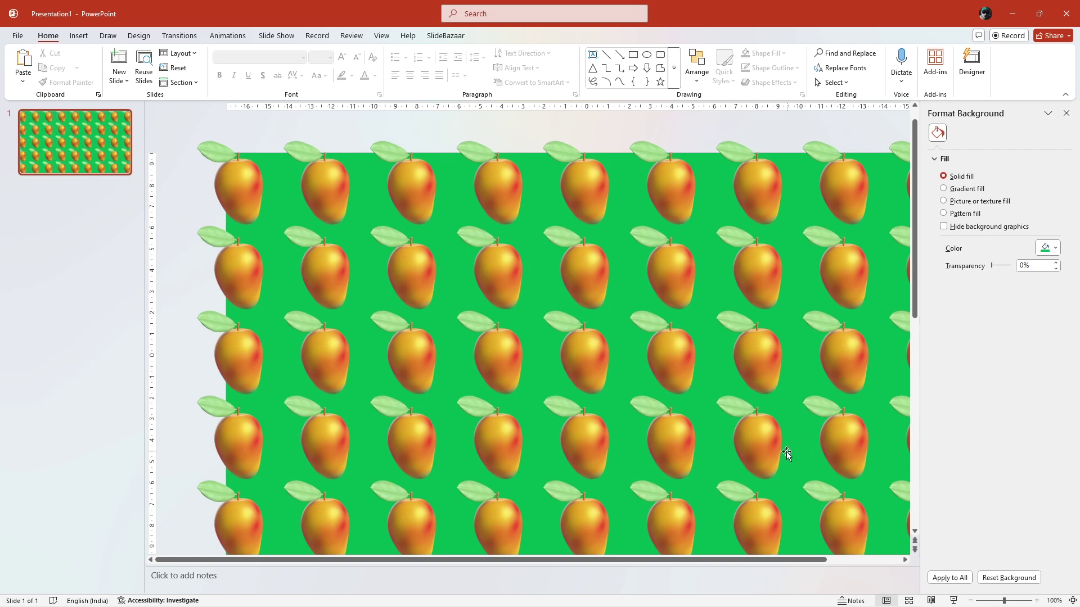
# - Ungroup all the mangoes and paste the large white 'Mango' text box onto the slide
pyautogui.hotkey('ctrl', 'a')
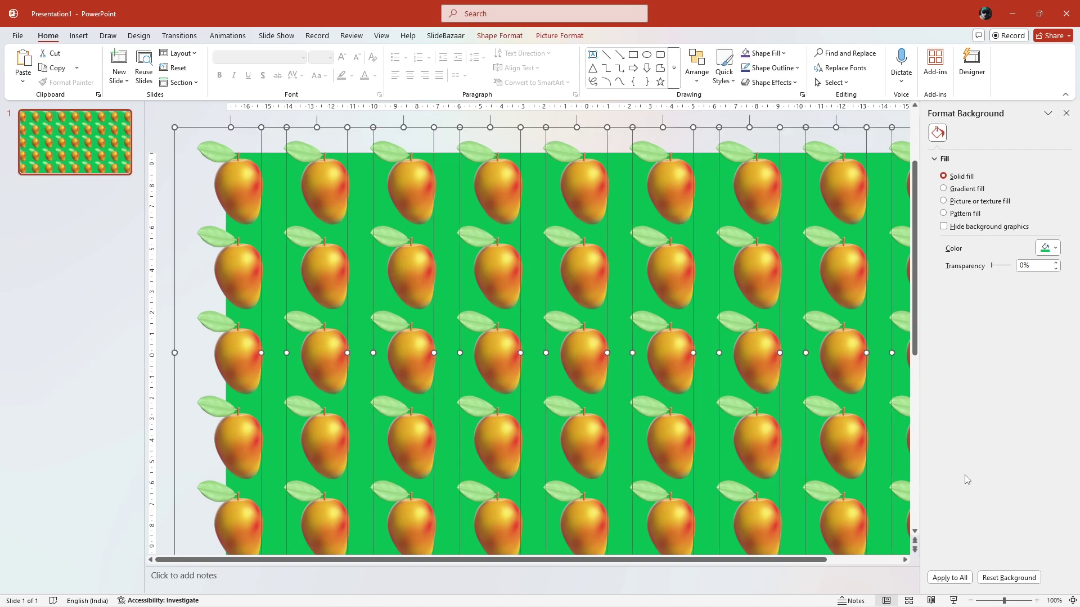
pyautogui.hotkey('ctrl', 'shift', 'g')
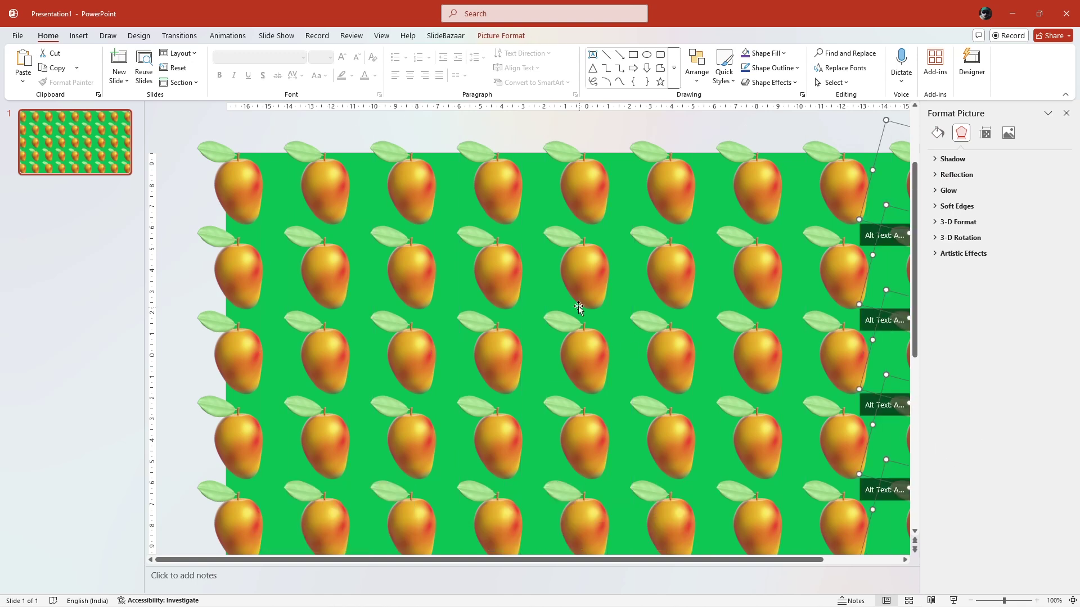
pyautogui.press('Escape')
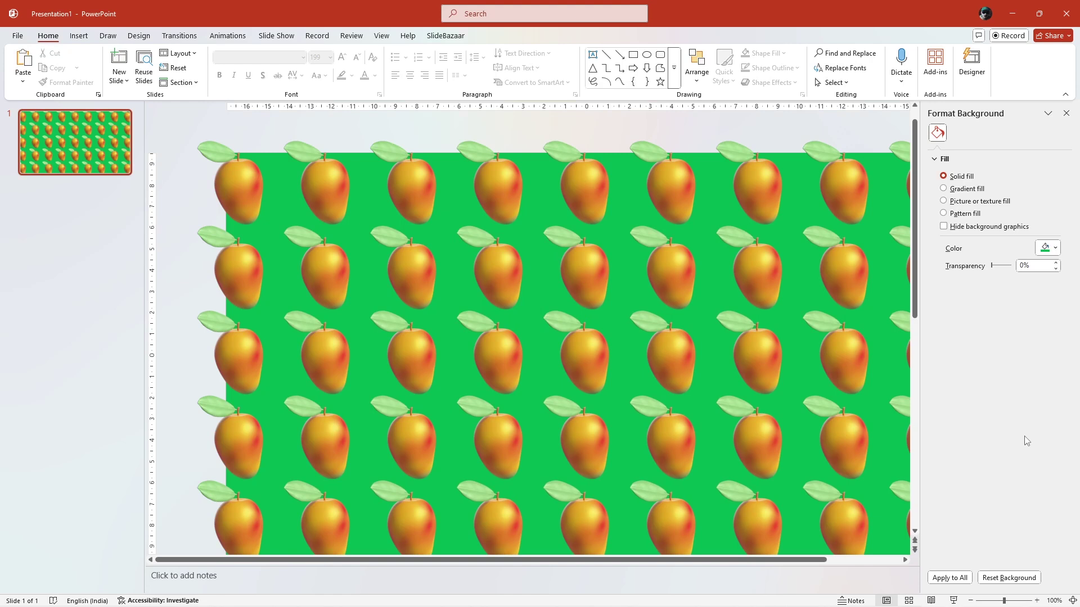
pyautogui.hotkey('ctrl', 'v')
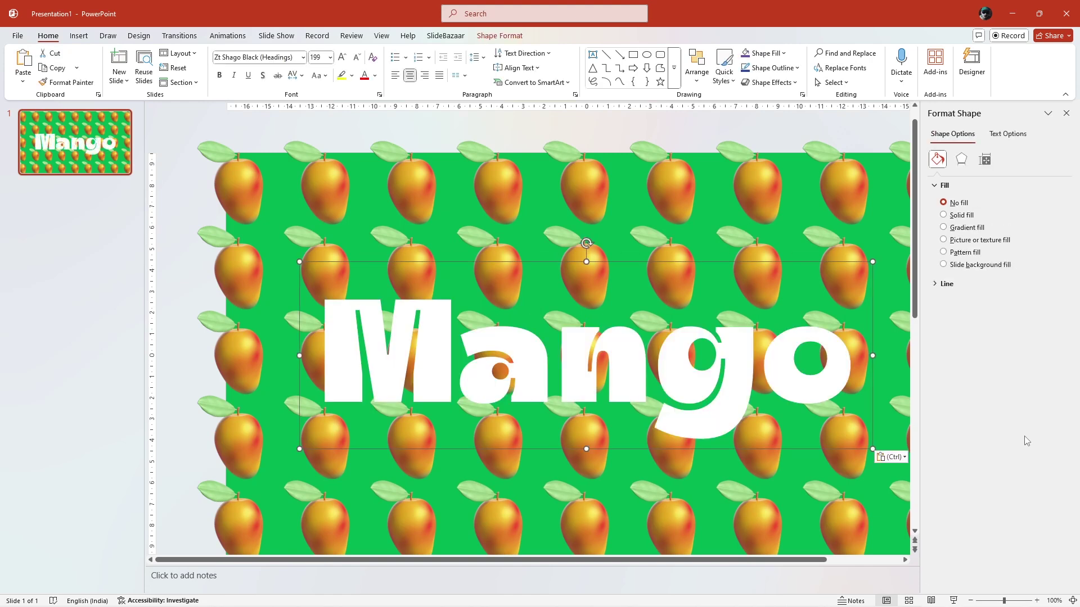
pyautogui.click(1066, 113)
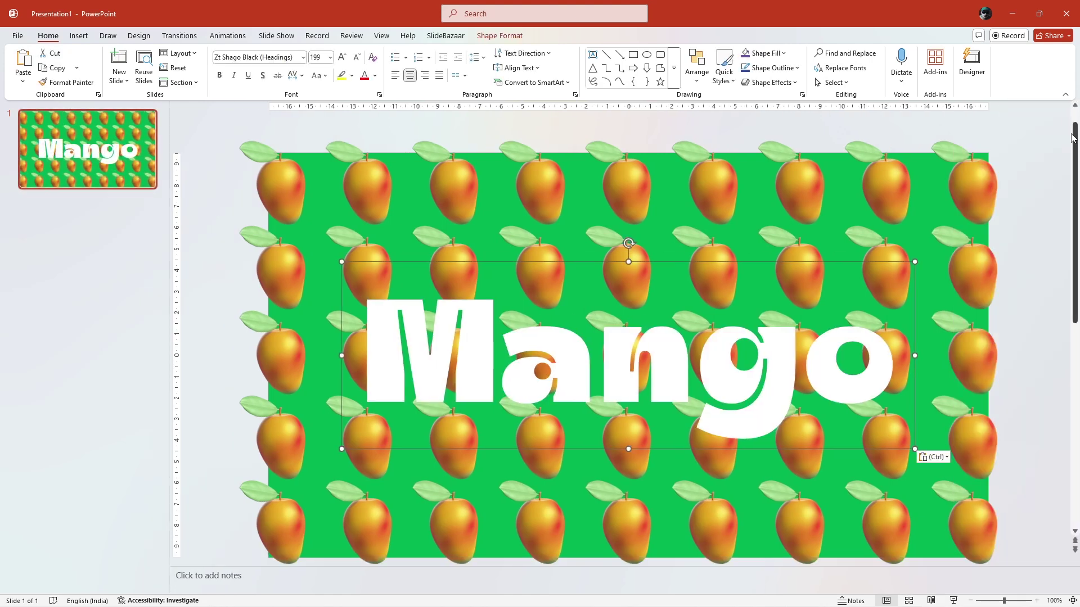
pyautogui.click(1049, 470)
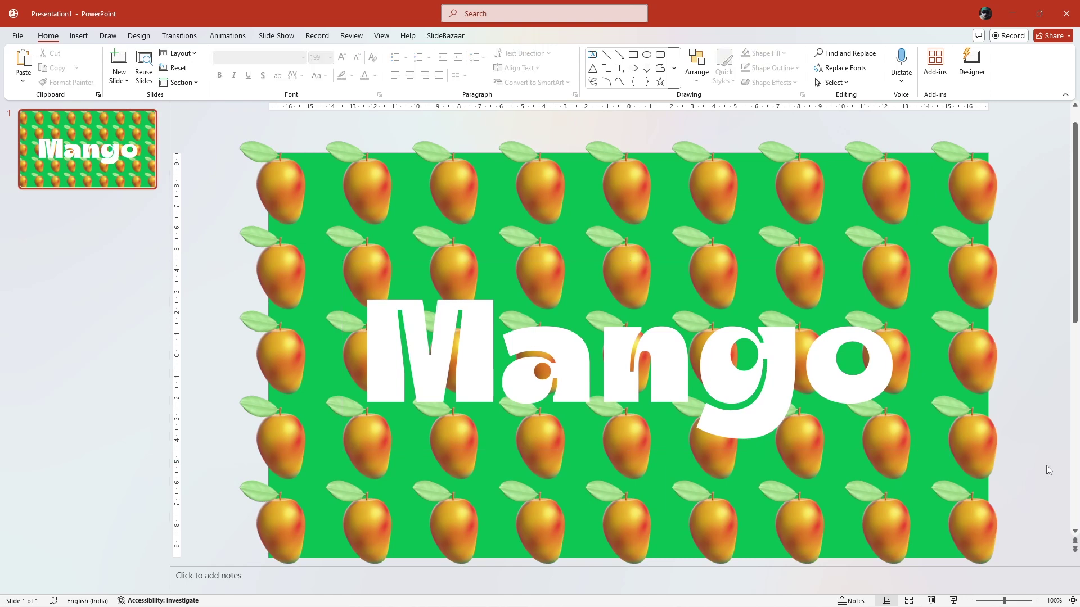
# - Select the bottom two rows of mangoes and bring them to the front
pyautogui.click(366, 451)
pyautogui.keyDown('shift'); pyautogui.click(452, 458); pyautogui.keyUp('shift')
pyautogui.keyDown('shift'); pyautogui.click(547, 461); pyautogui.keyUp('shift')
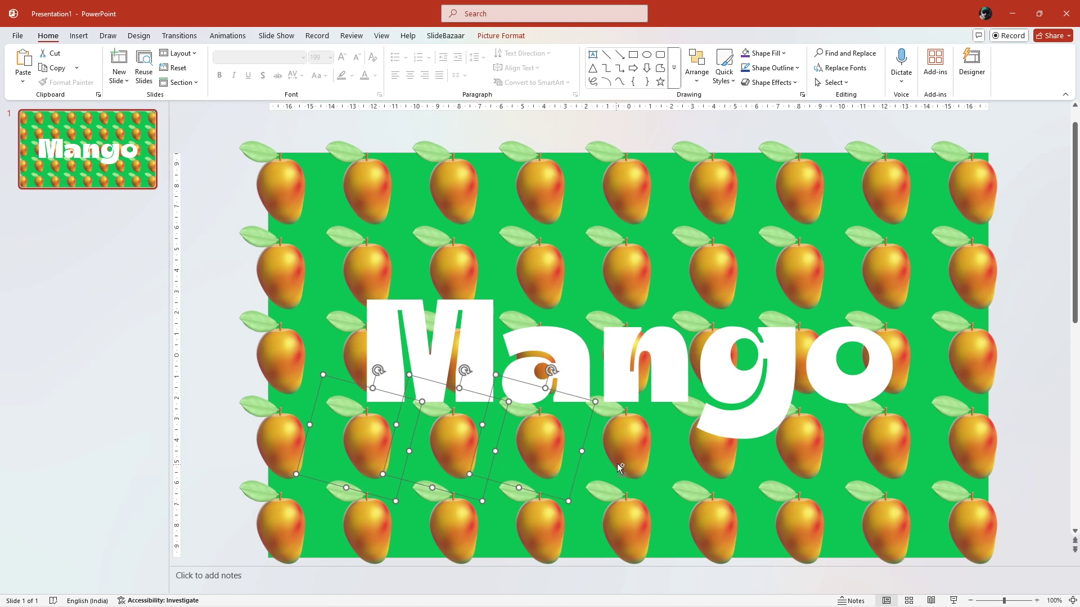
pyautogui.keyDown('shift'); pyautogui.click(621, 467); pyautogui.keyUp('shift')
pyautogui.keyDown('shift'); pyautogui.click(729, 476); pyautogui.keyUp('shift')
pyautogui.keyDown('shift'); pyautogui.click(800, 471); pyautogui.keyUp('shift')
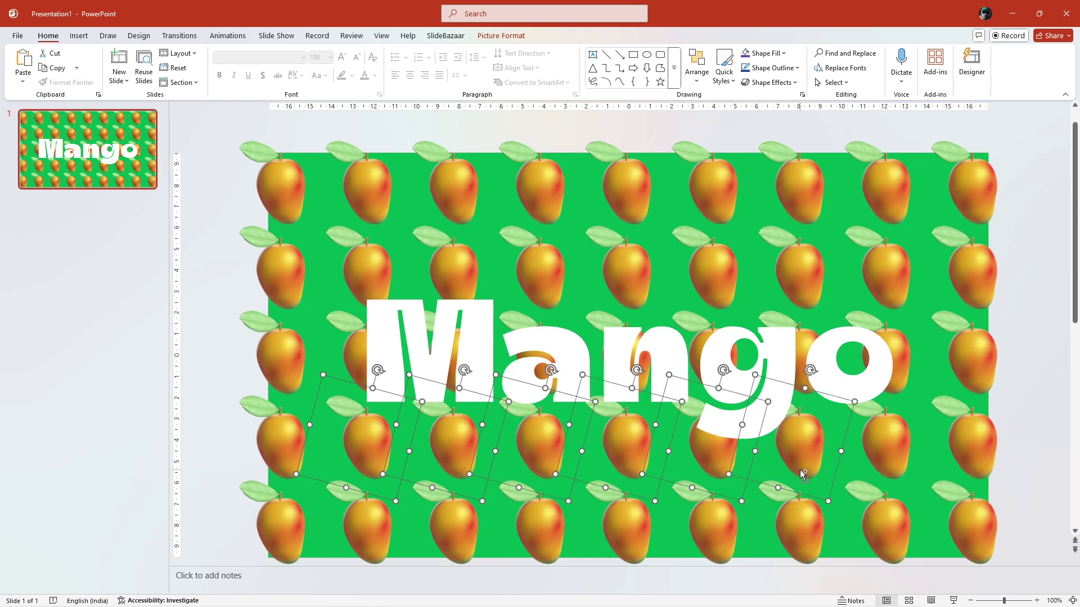
pyautogui.keyDown('shift'); pyautogui.click(881, 464); pyautogui.keyUp('shift')
pyautogui.moveTo(284, 564); pyautogui.dragTo(1037, 458)
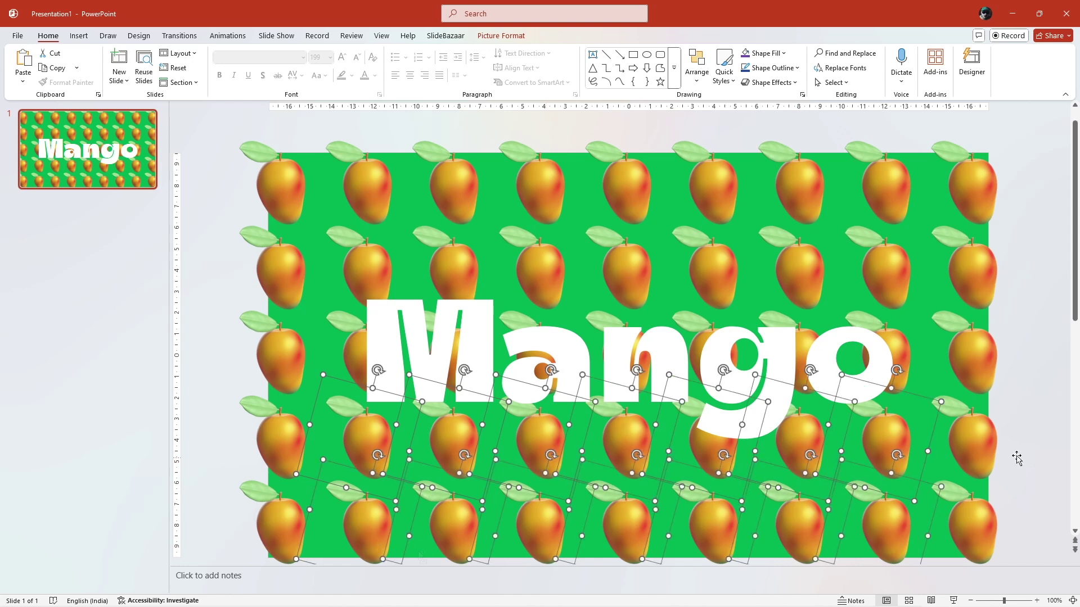
pyautogui.click(696, 76)
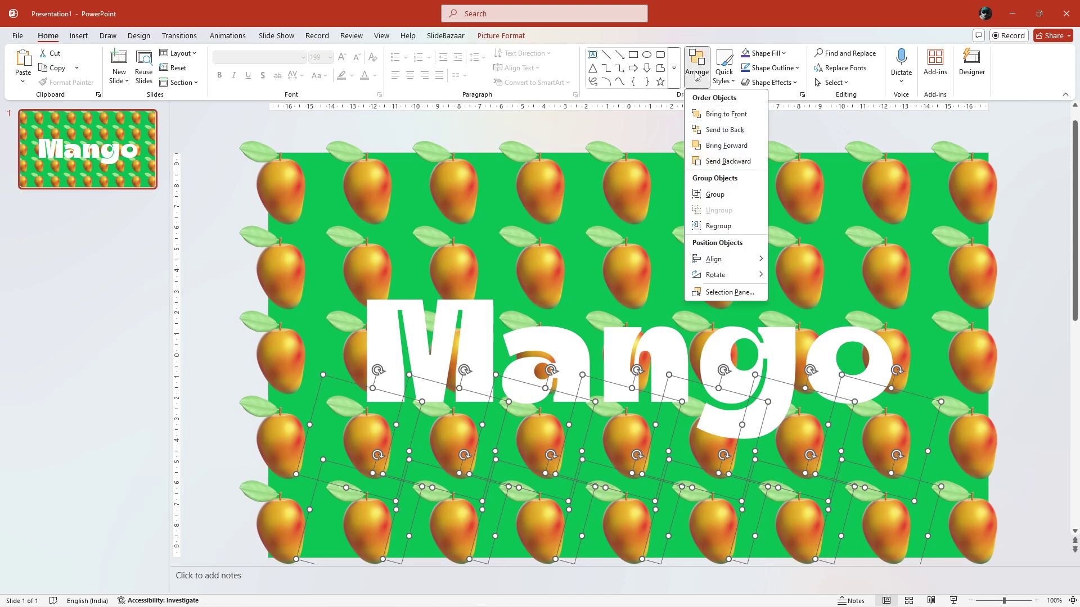
pyautogui.click(725, 121)
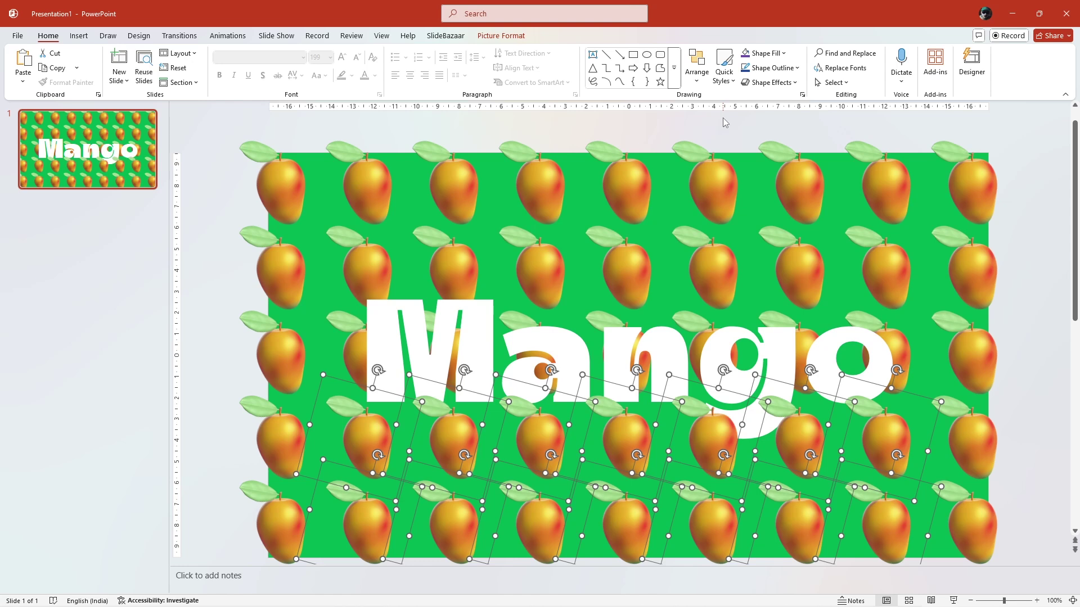
pyautogui.click(1047, 479)
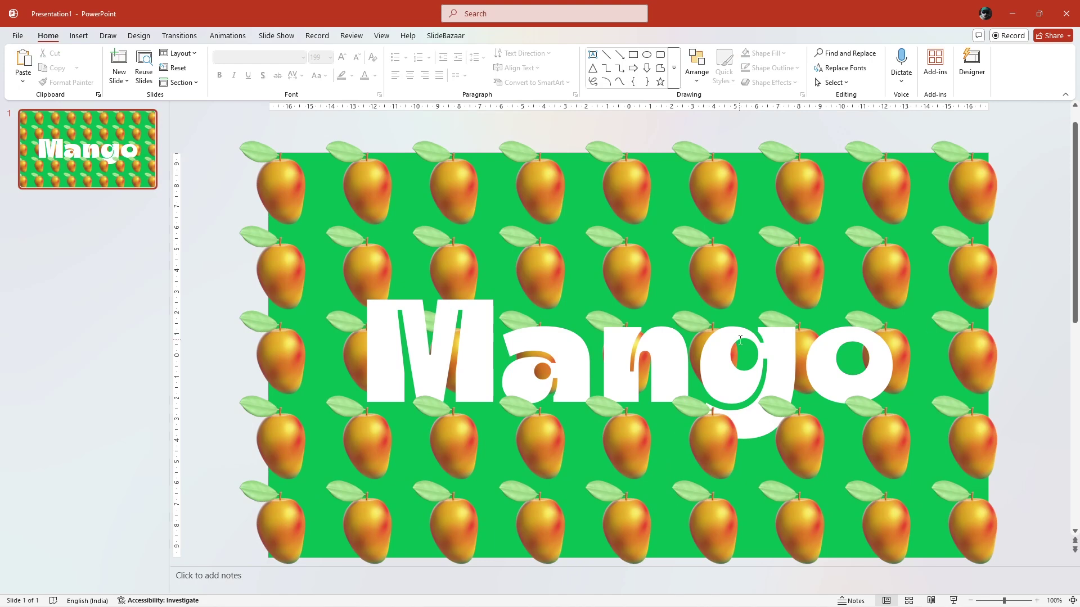
# - Align the Mango title to the slide's horizontal centre and middle
pyautogui.click(858, 444)
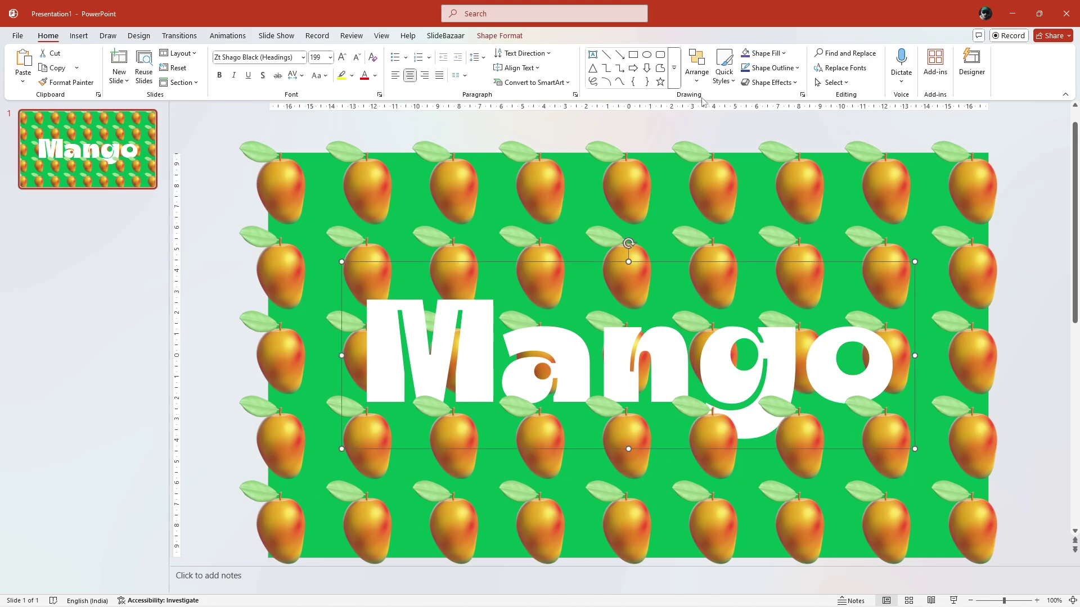
pyautogui.click(697, 68)
pyautogui.moveTo(725, 259)
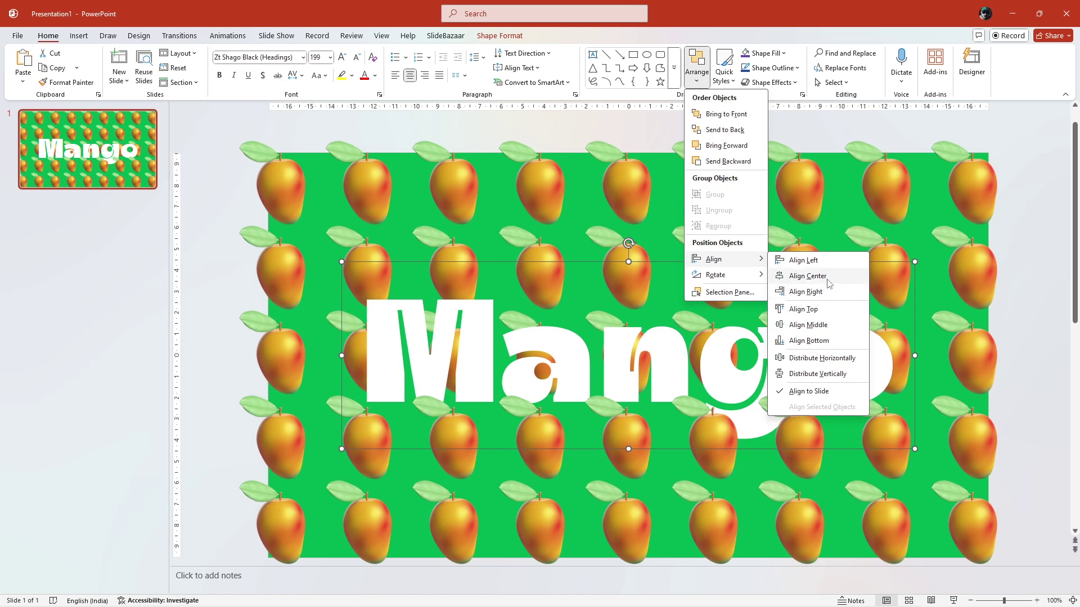
pyautogui.click(808, 276)
pyautogui.click(697, 69)
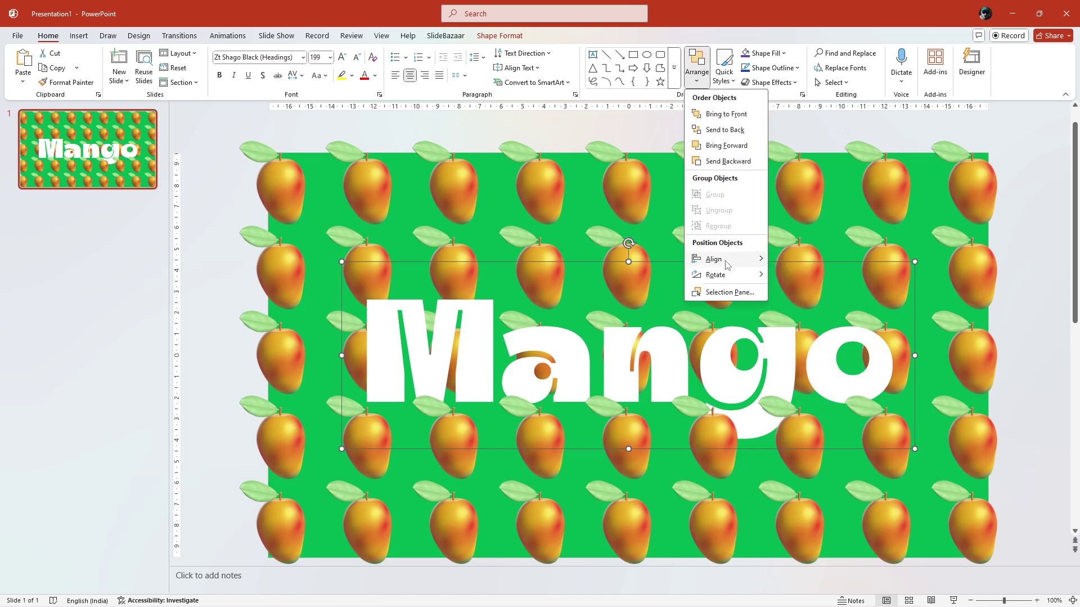
pyautogui.moveTo(727, 262)
pyautogui.click(842, 332)
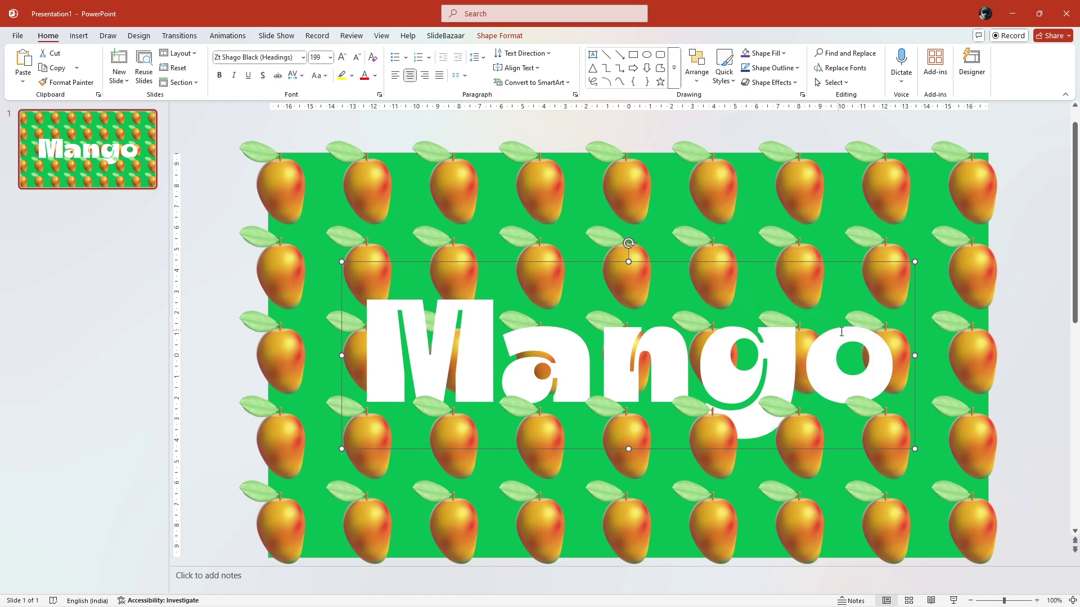
pyautogui.click(1028, 350)
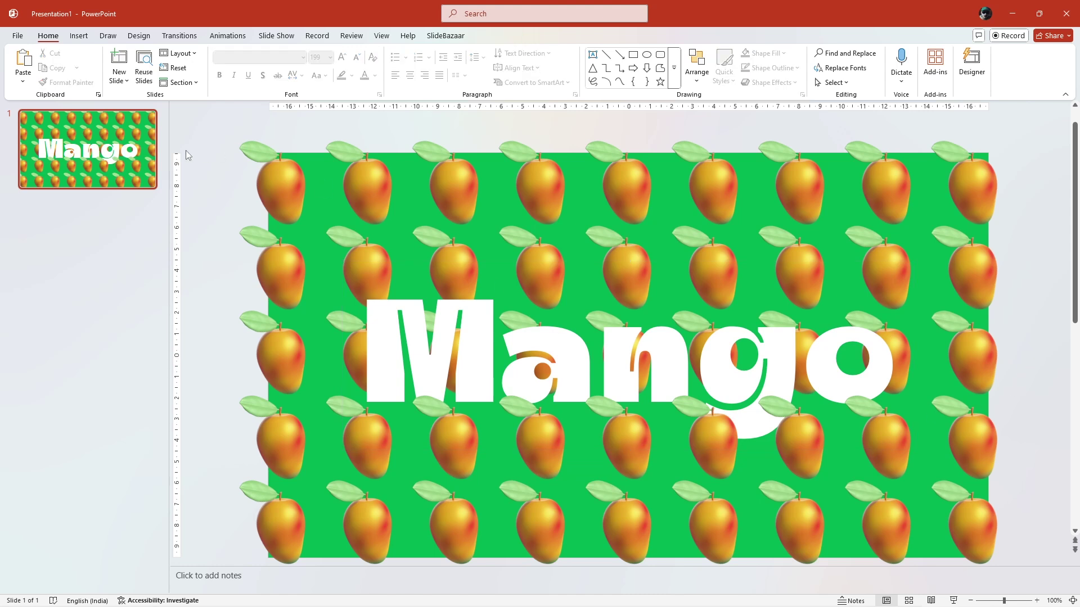
# - Duplicate the first Mango slide with Ctrl+D
pyautogui.click(96, 171)
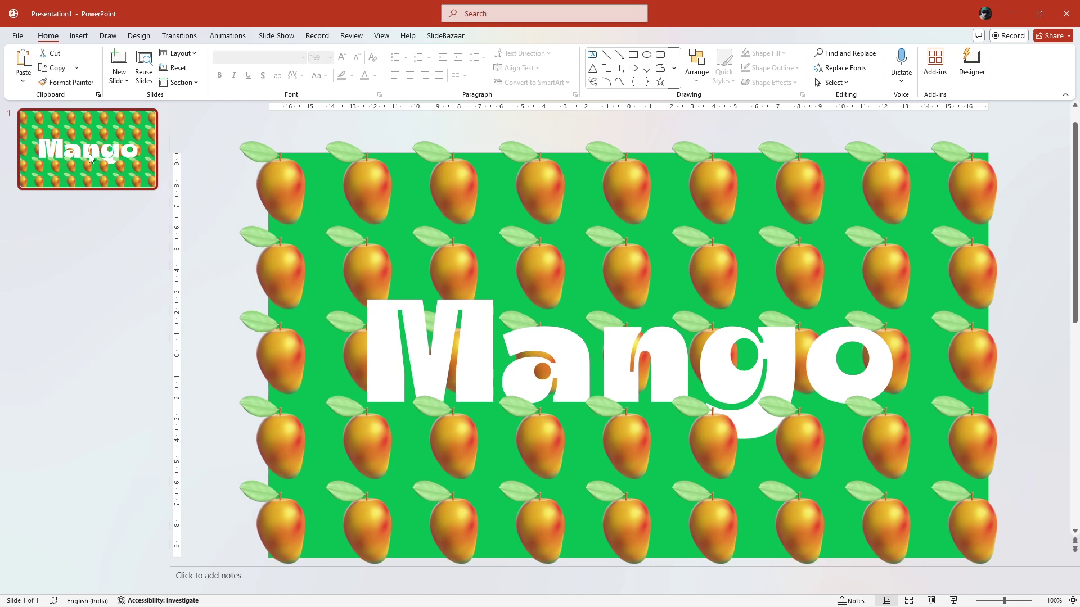
pyautogui.hotkey('ctrl', 'd')
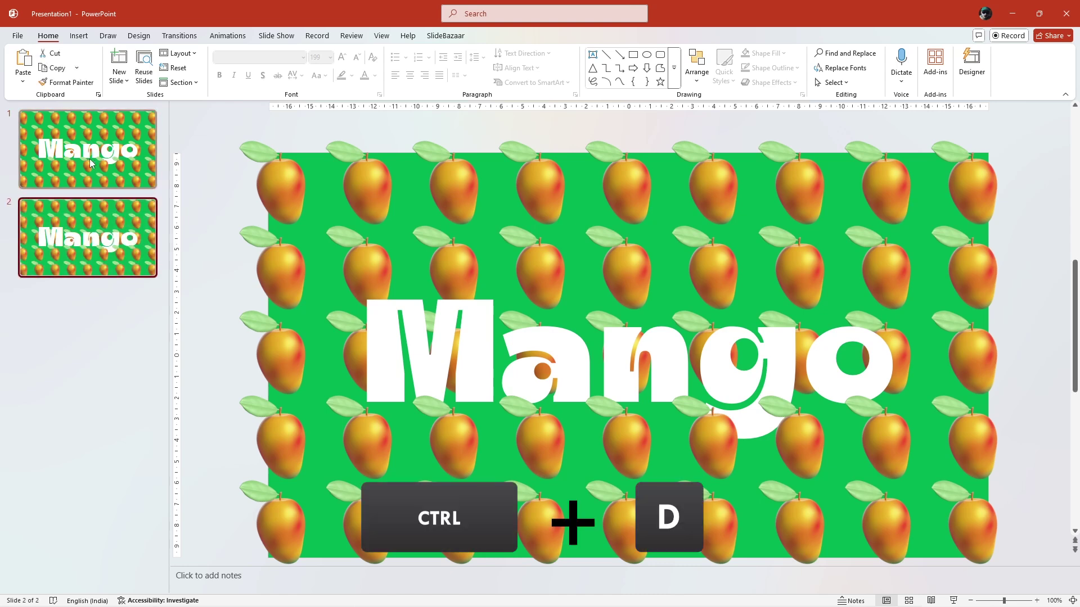
pyautogui.rightClick(103, 177)
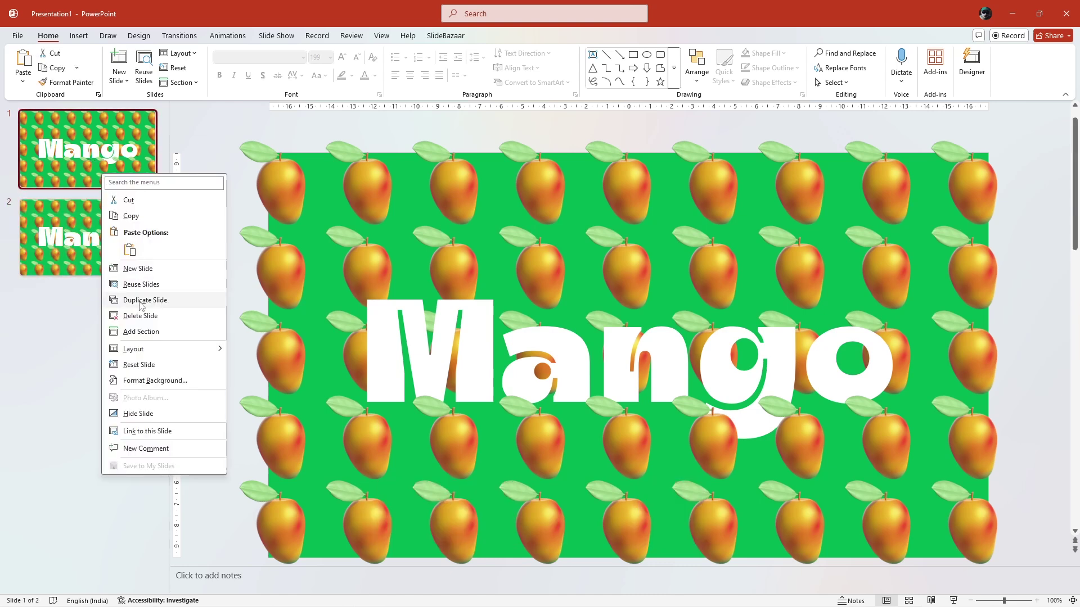
pyautogui.click(76, 310)
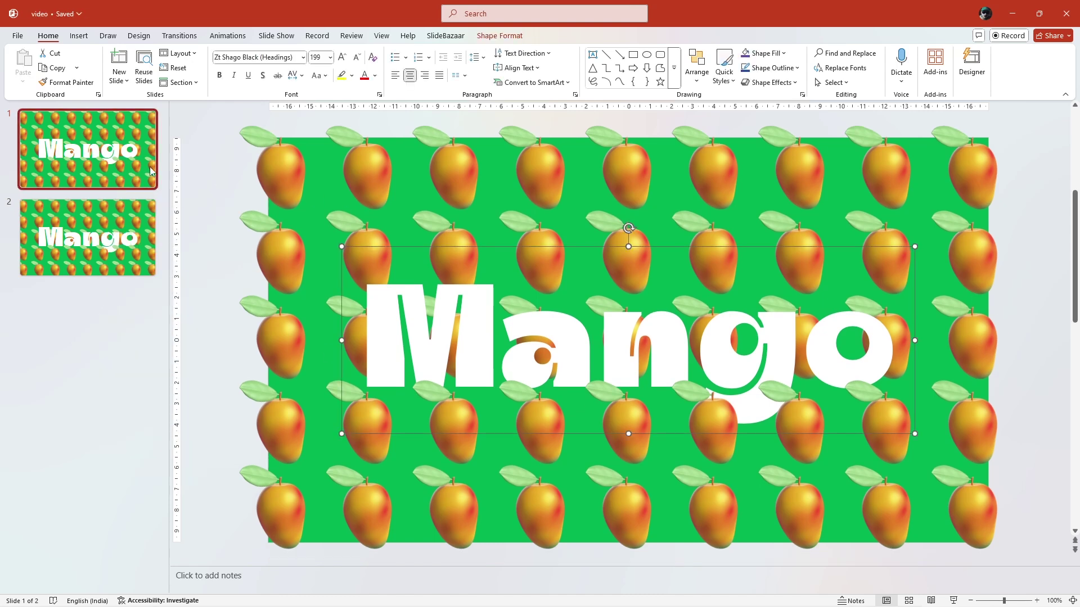
# - On slide 1, drag the Mango title below the slide and select only the mango pictures
pyautogui.click(803, 338)
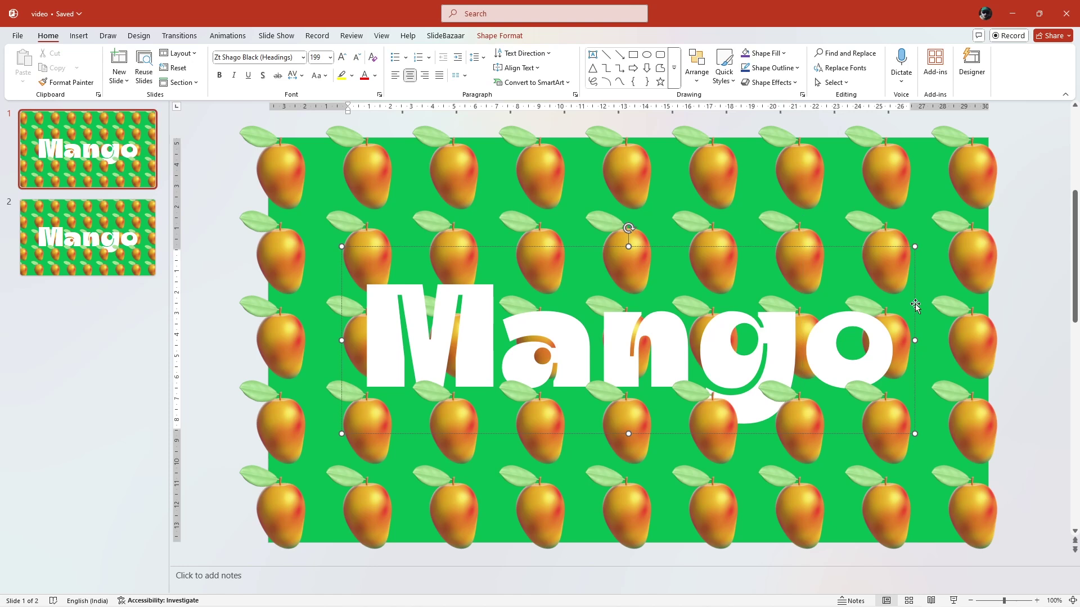
pyautogui.moveTo(913, 318); pyautogui.dragTo(929, 562)
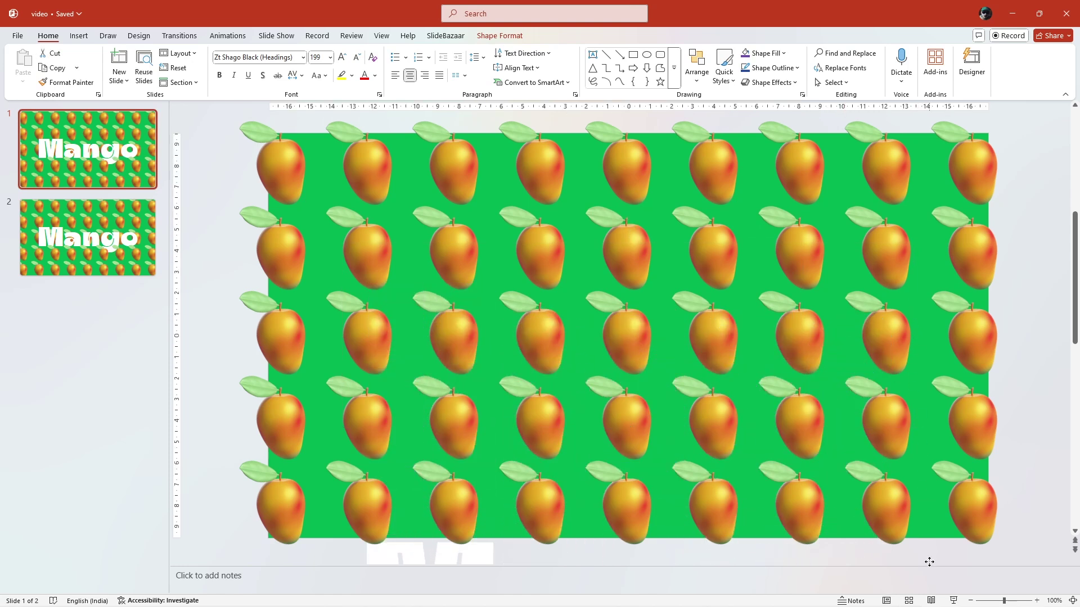
pyautogui.hotkey('ctrl', 'a')
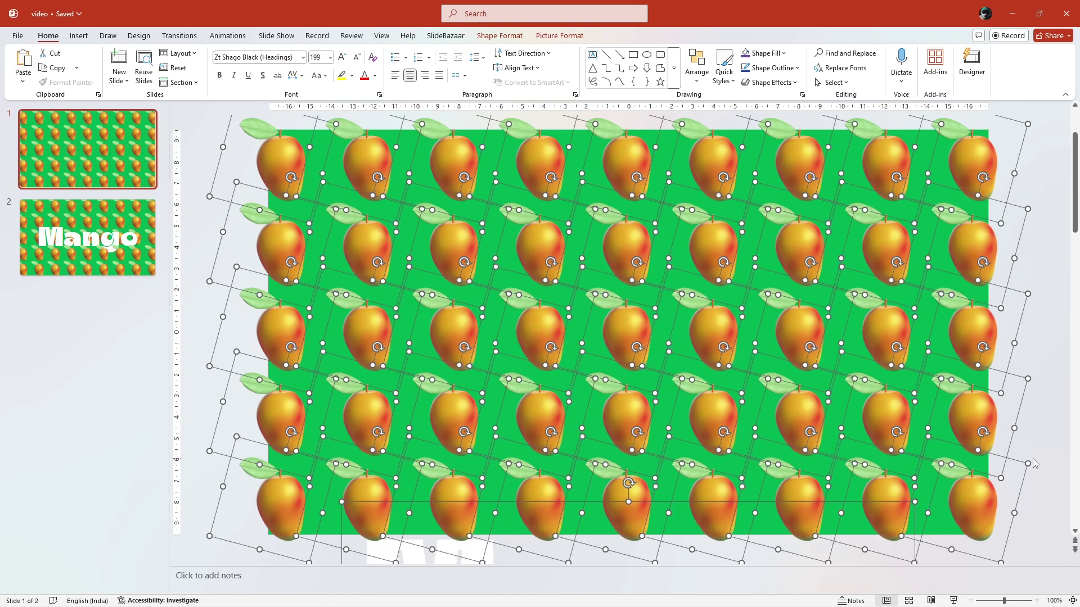
pyautogui.keyDown('ctrl'); pyautogui.click(917, 554); pyautogui.keyUp('ctrl')
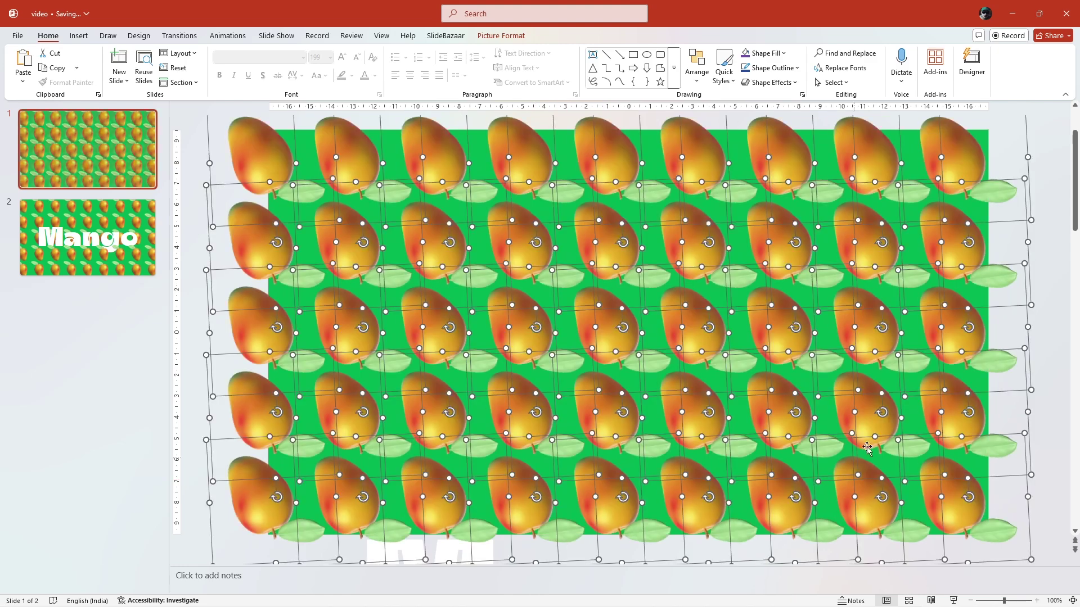
# - Apply the Morph transition to slide 2
pyautogui.click(82, 236)
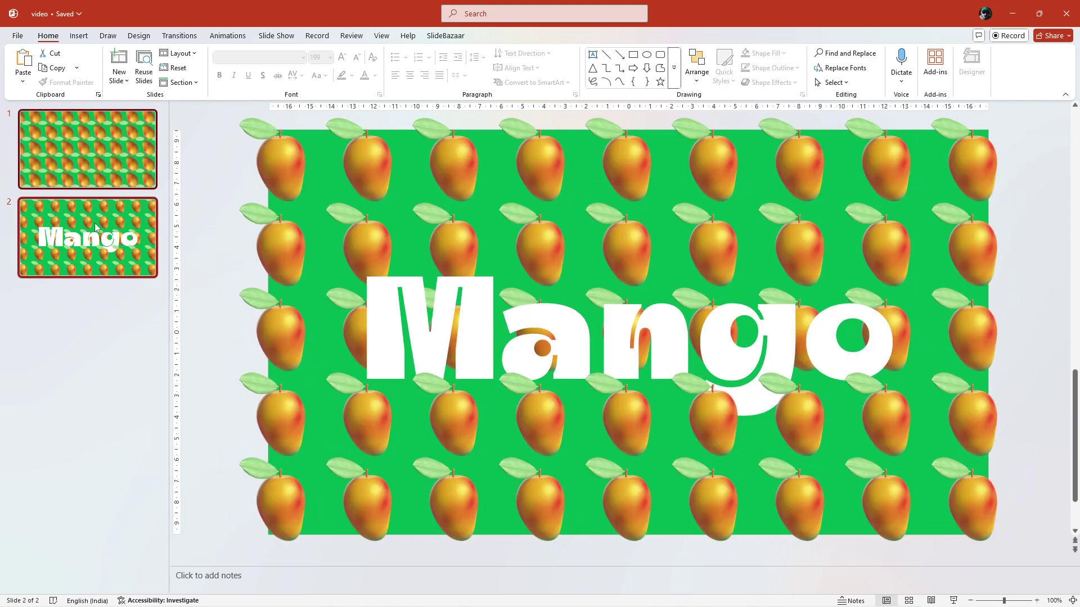
pyautogui.click(179, 36)
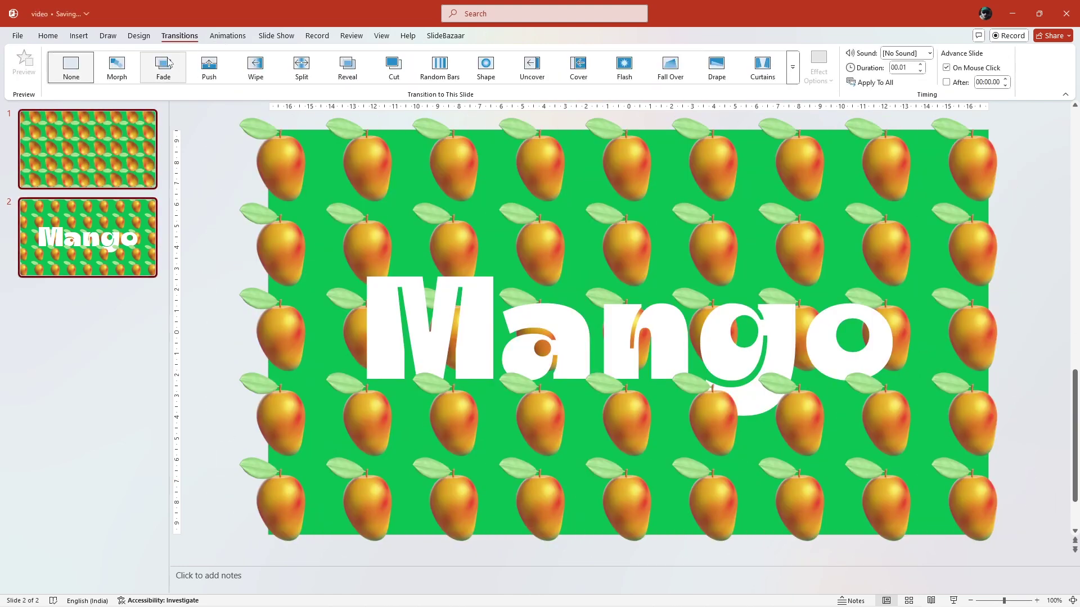
pyautogui.click(118, 68)
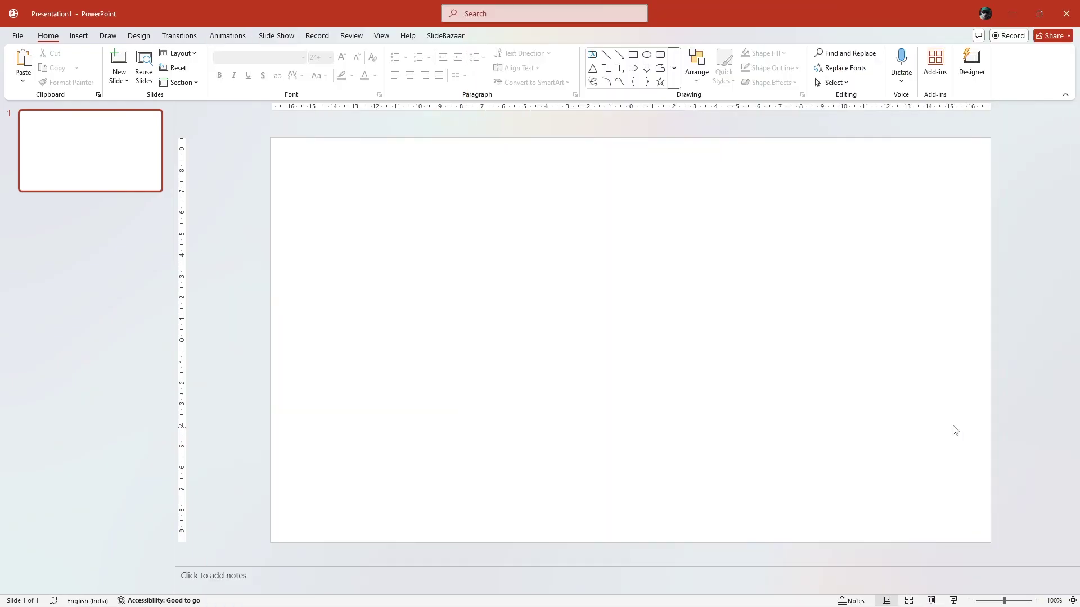
# - Set the blank slide's background to solid black
pyautogui.rightClick(769, 359)
pyautogui.click(816, 485)
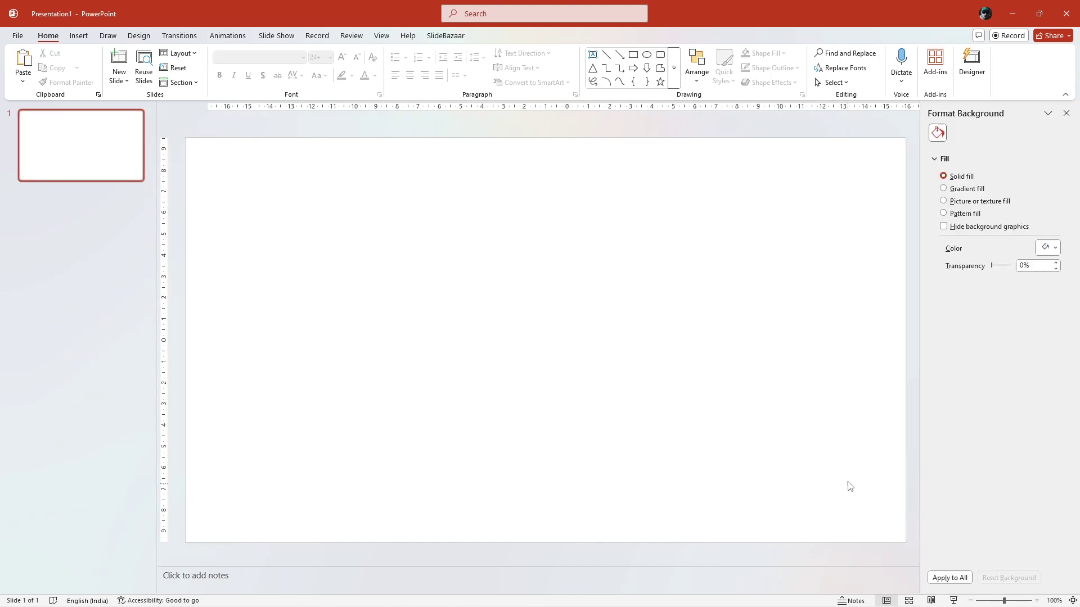
pyautogui.click(1050, 248)
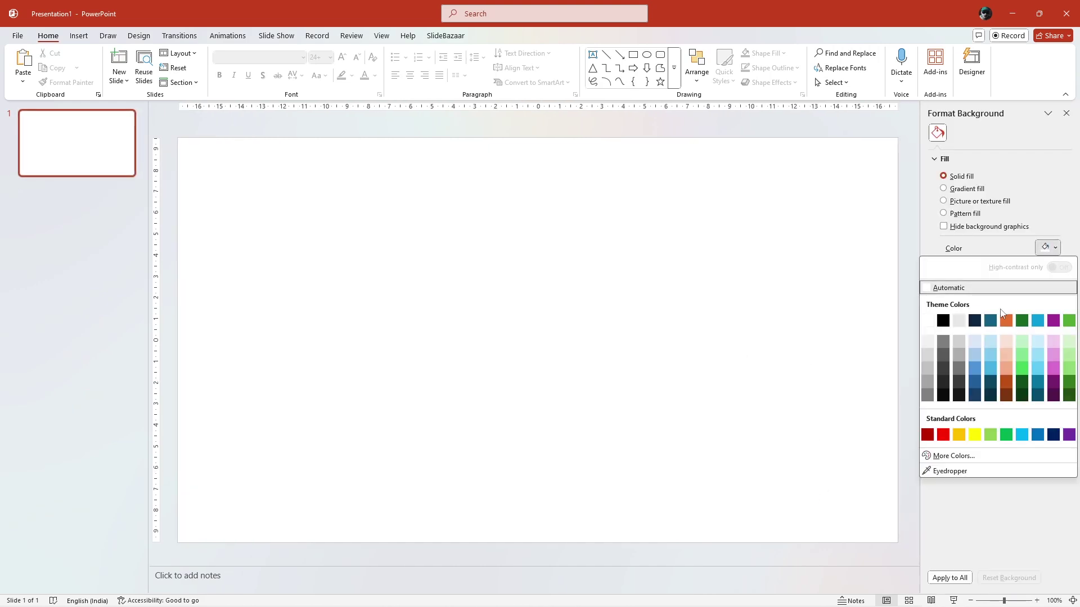
pyautogui.click(943, 320)
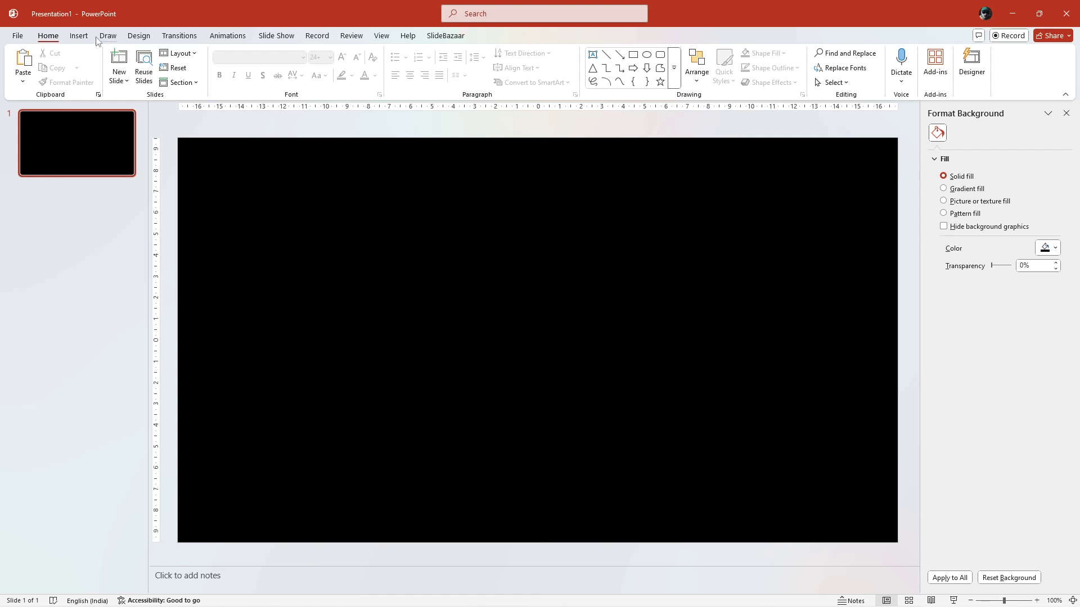
# - Insert the flashlight image from this device and shrink it near the top centre
pyautogui.click(79, 36)
pyautogui.click(115, 64)
pyautogui.click(143, 114)
pyautogui.click(453, 255)
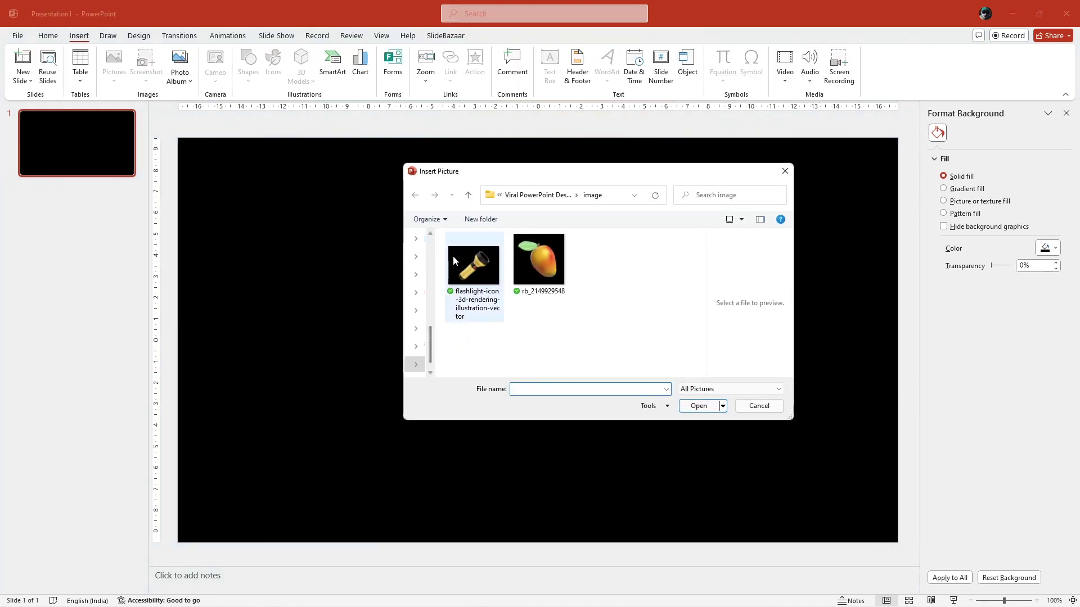
pyautogui.click(703, 405)
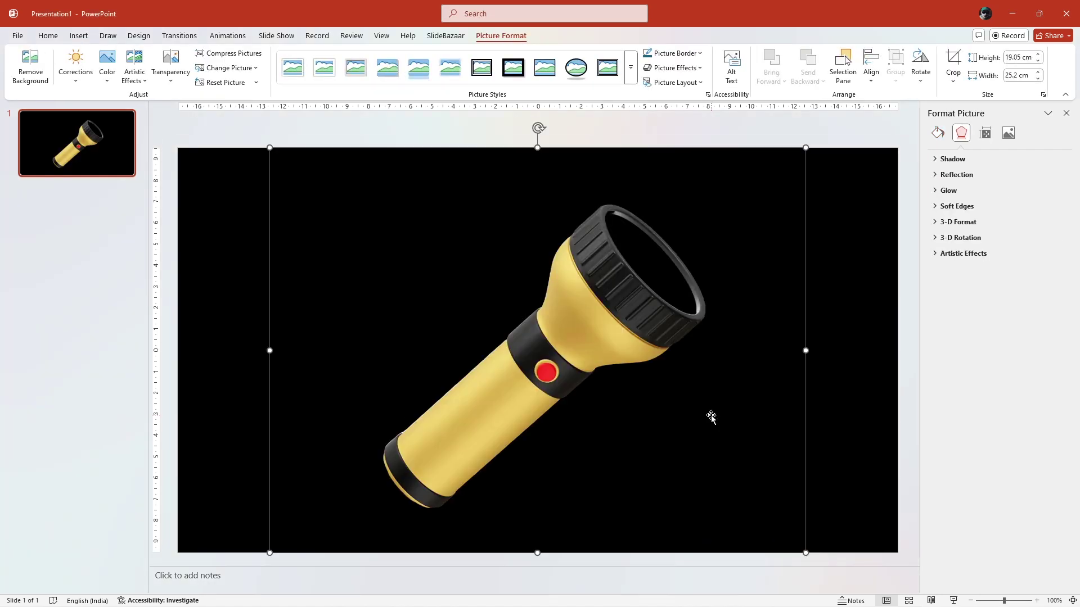
pyautogui.moveTo(805, 147); pyautogui.dragTo(627, 276)
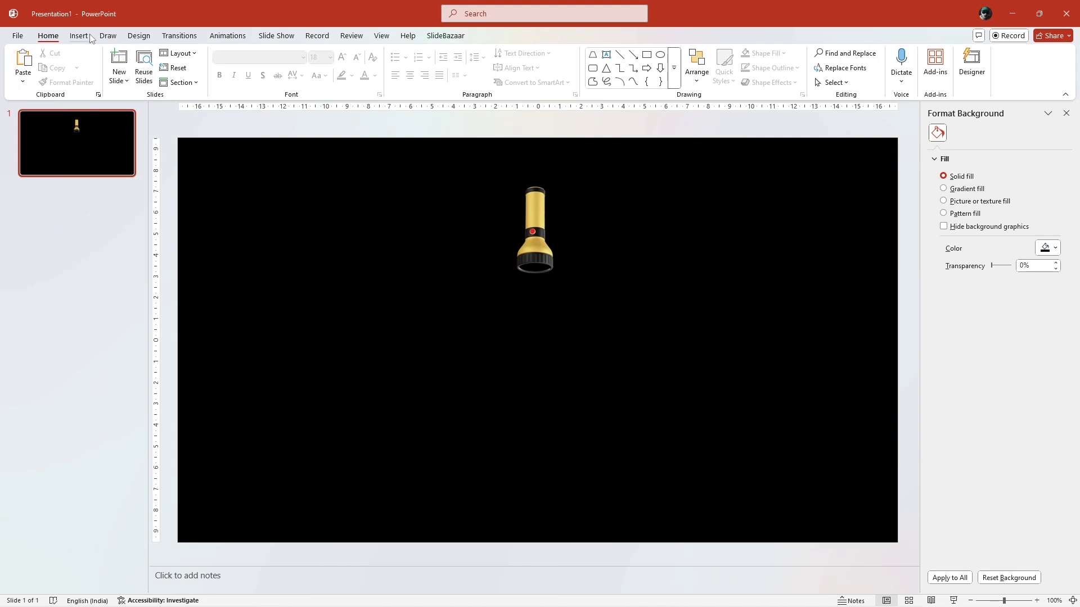
# - Draw a trapezoid light beam narrowing up to the flashlight head
pyautogui.click(79, 36)
pyautogui.click(248, 63)
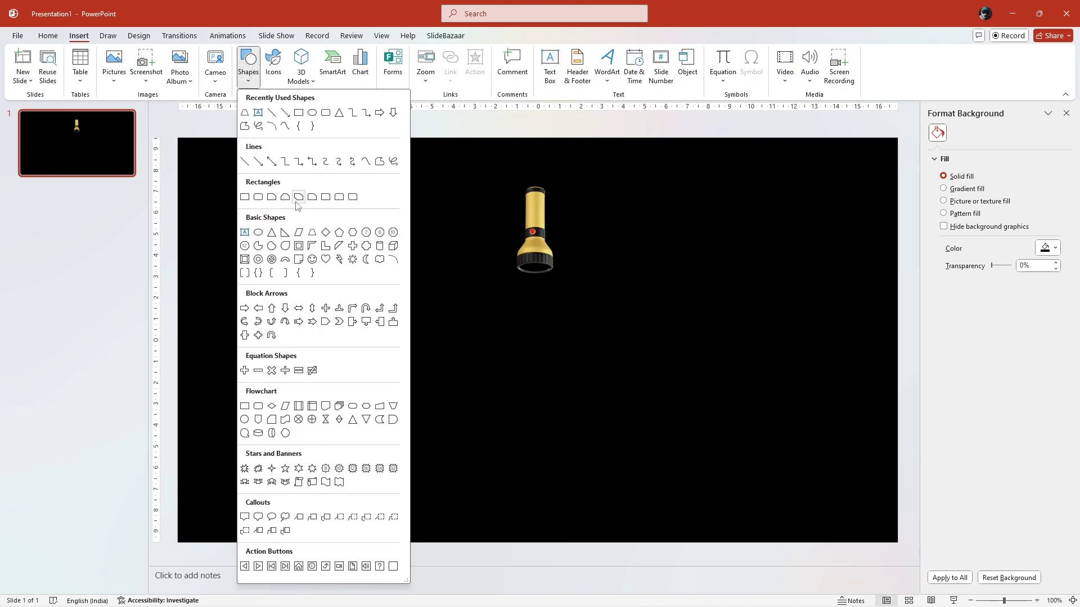
pyautogui.click(313, 233)
pyautogui.moveTo(331, 219); pyautogui.dragTo(590, 543)
pyautogui.moveTo(395, 221); pyautogui.dragTo(443, 230)
pyautogui.moveTo(457, 318); pyautogui.dragTo(531, 323)
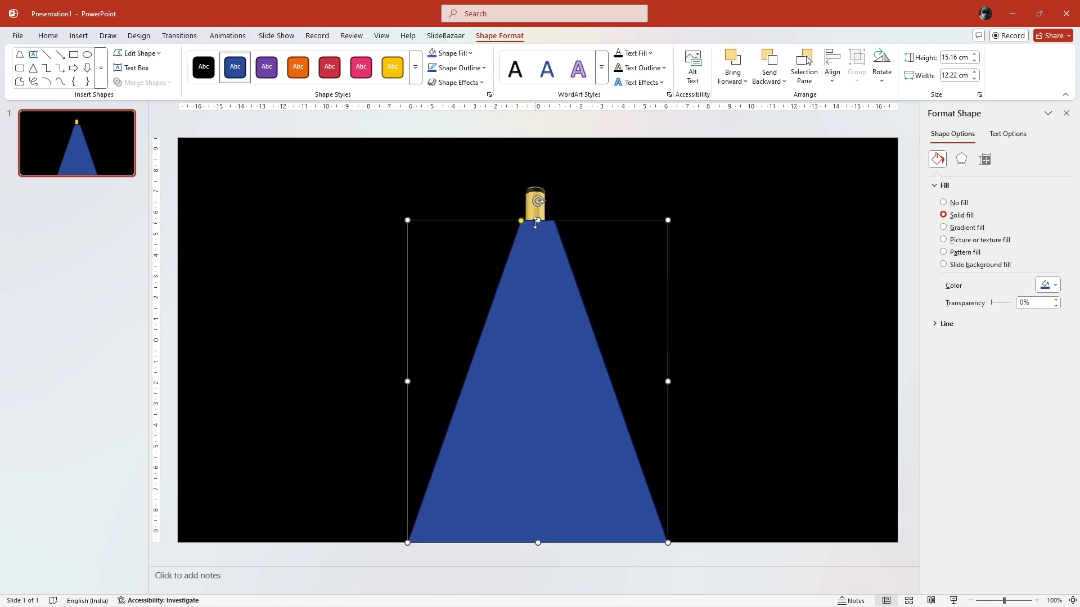
pyautogui.moveTo(538, 220); pyautogui.dragTo(538, 263)
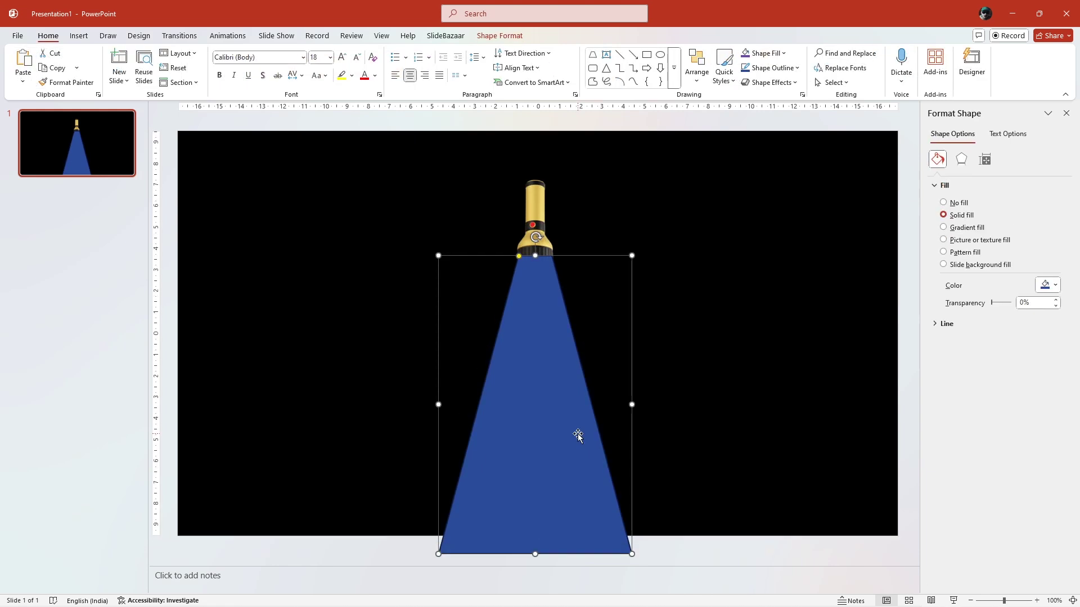
# - Give the trapezoid beam a white fill and no outline
pyautogui.rightClick(578, 435)
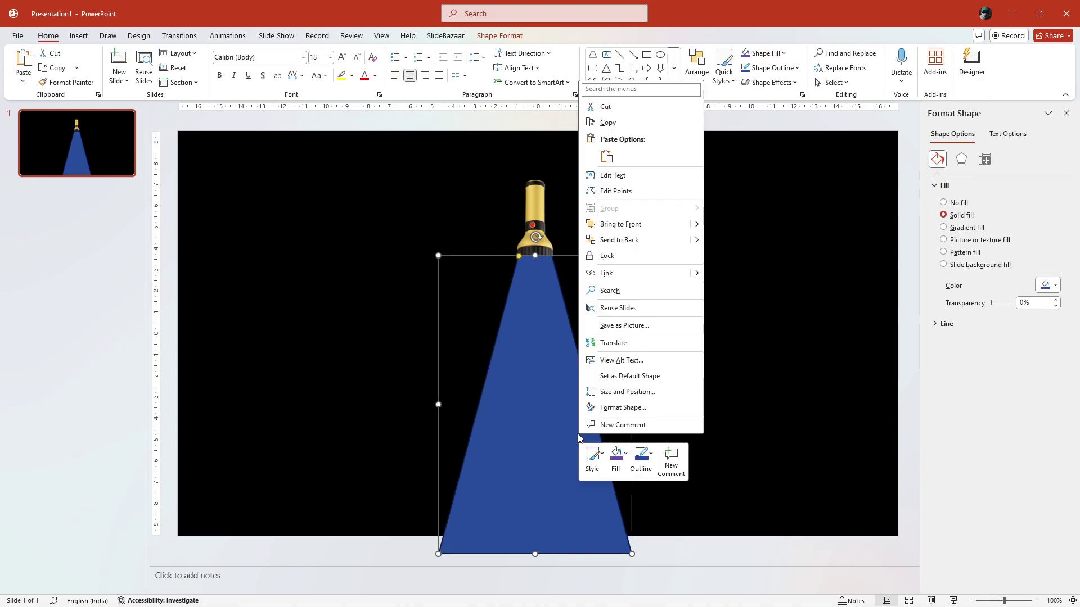
pyautogui.click(637, 408)
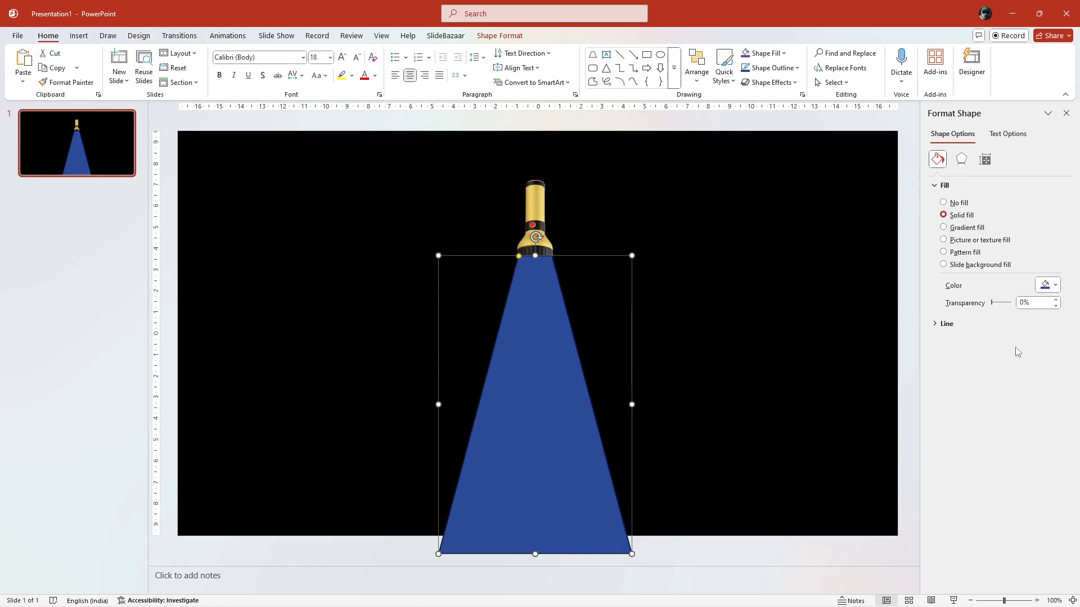
pyautogui.click(1046, 285)
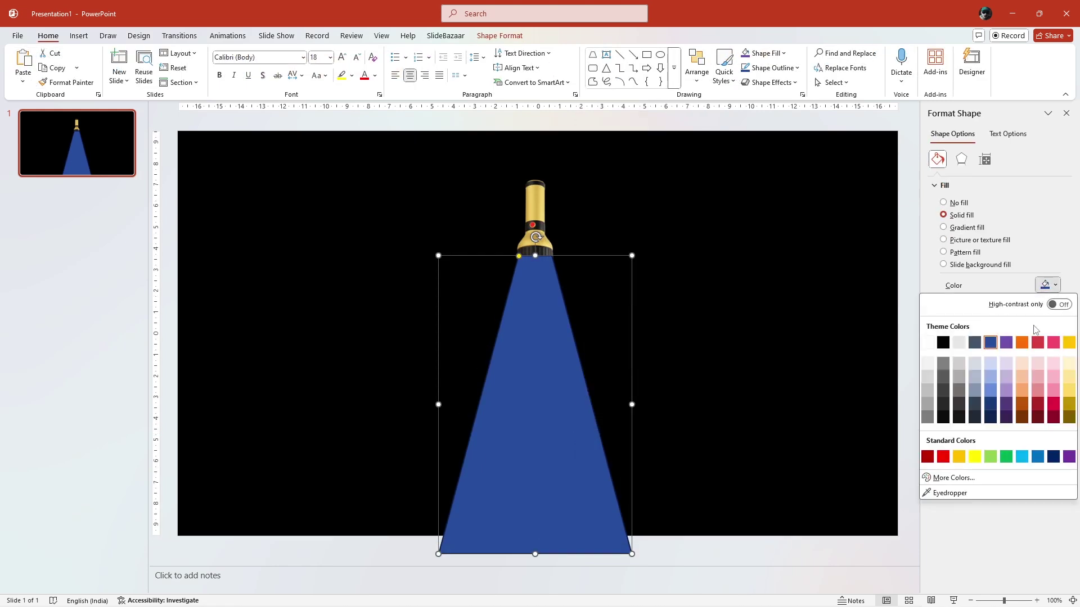
pyautogui.click(928, 342)
pyautogui.click(945, 325)
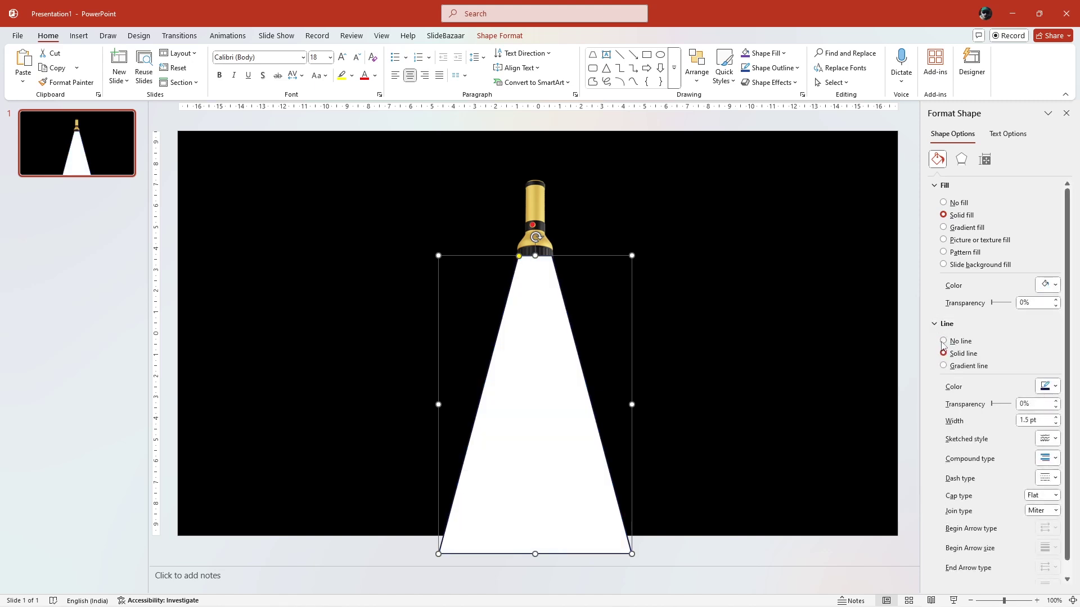
pyautogui.click(944, 341)
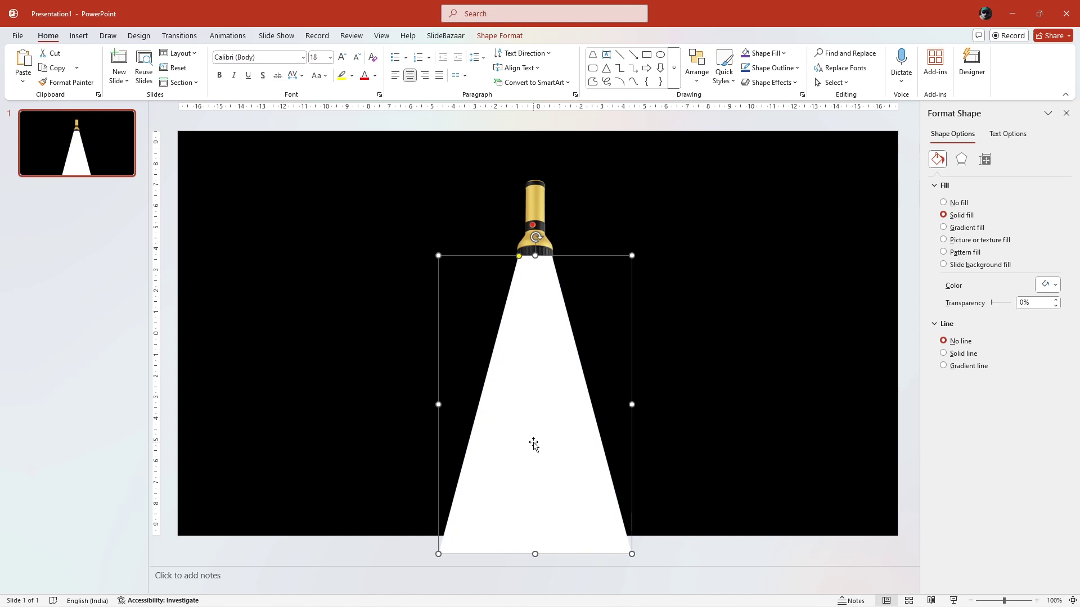
# - Send the white beam behind the flashlight and lengthen its bottom edge slightly
pyautogui.press('Escape')
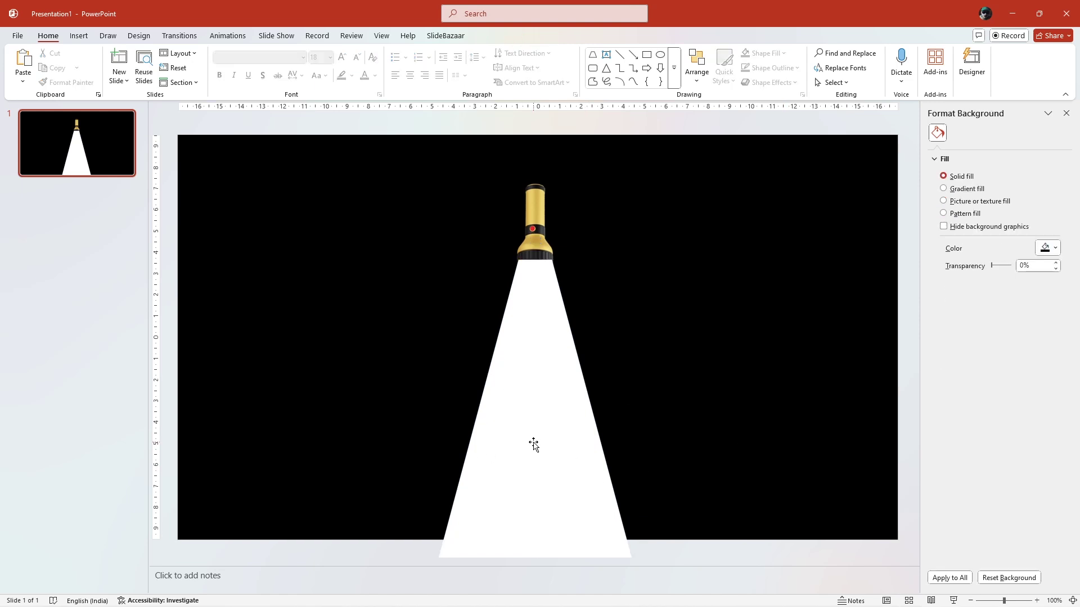
pyautogui.click(533, 444)
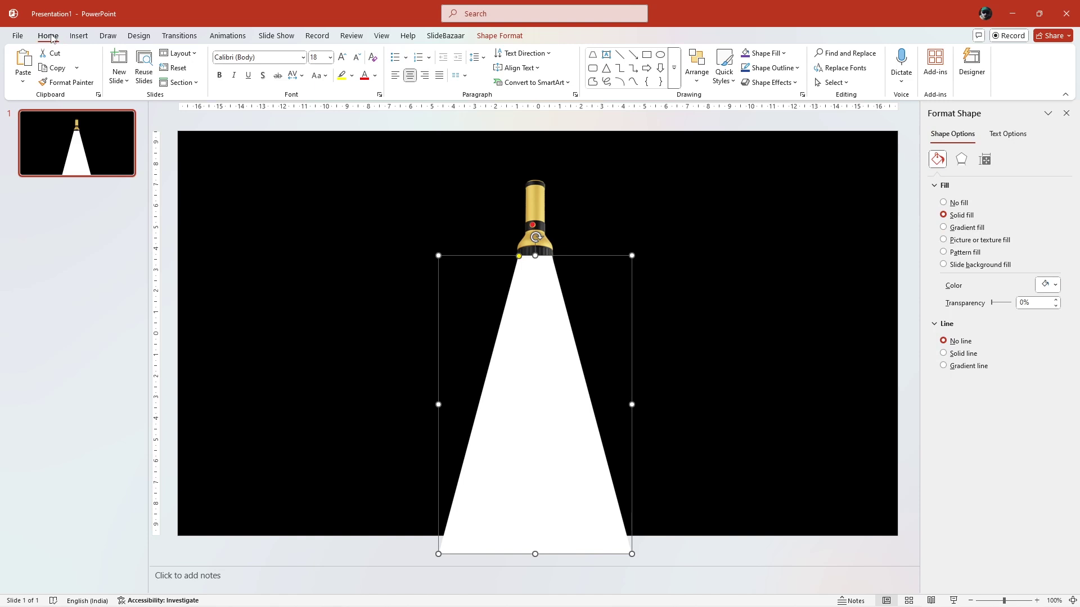
pyautogui.click(703, 78)
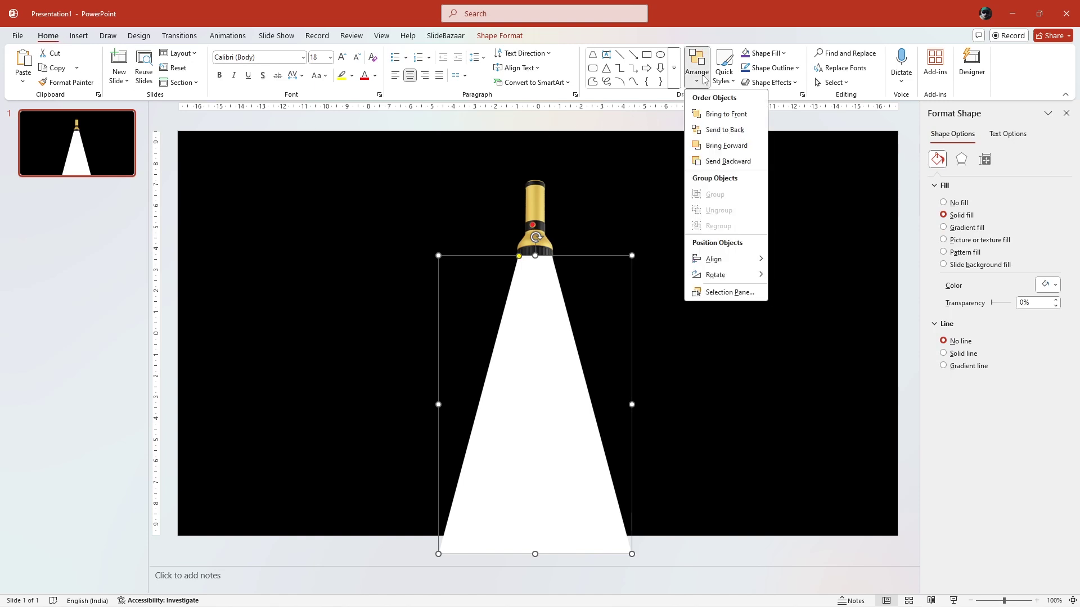
pyautogui.click(737, 130)
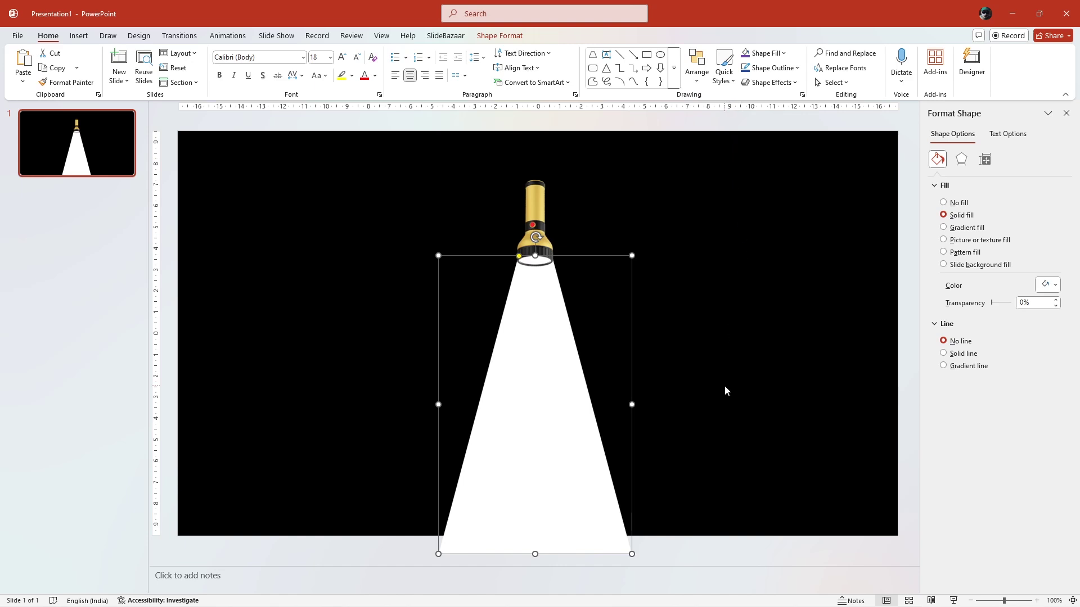
pyautogui.moveTo(533, 552); pyautogui.dragTo(535, 560)
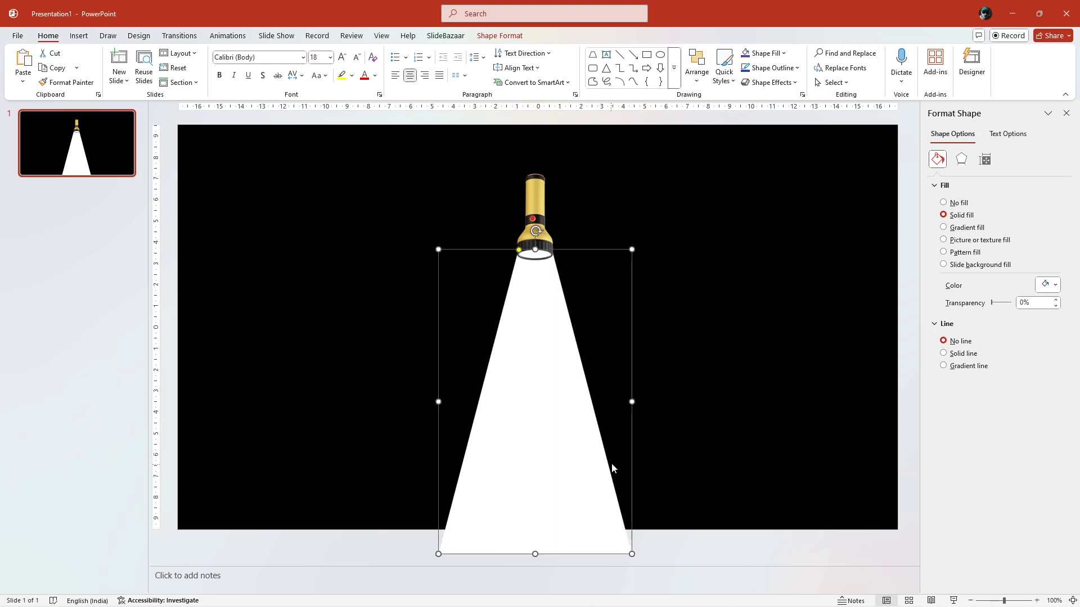
# - Draw a small oval just right of the beam
pyautogui.click(675, 408)
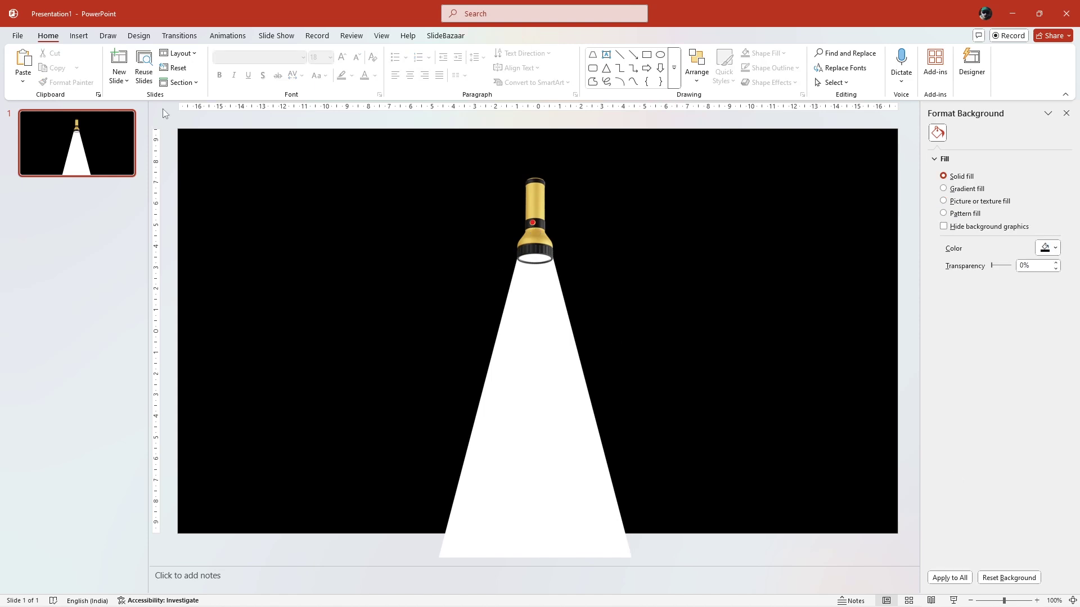
pyautogui.click(79, 35)
pyautogui.click(248, 65)
pyautogui.click(311, 113)
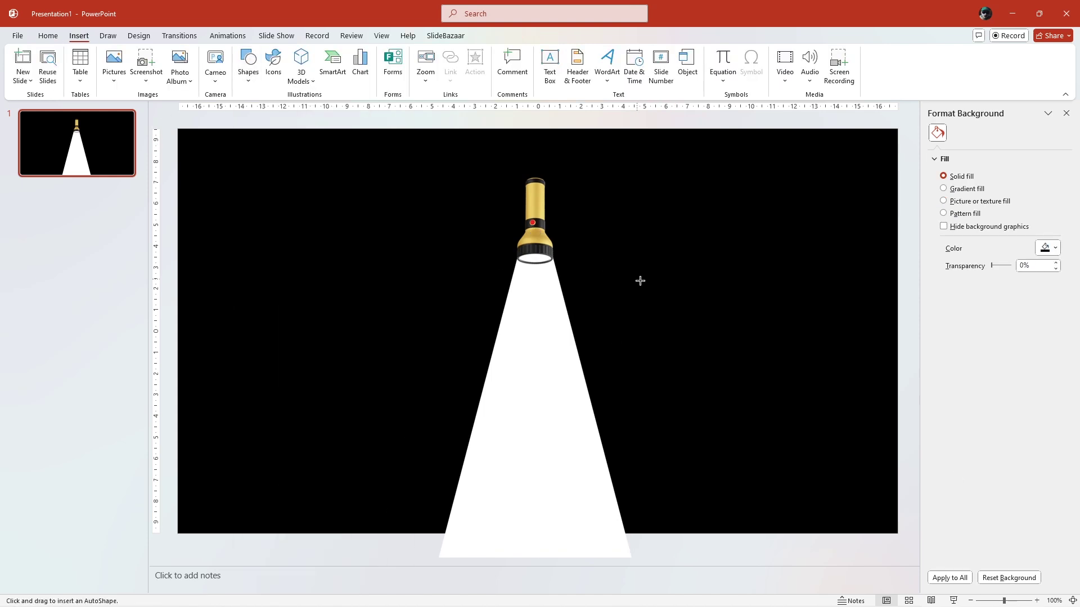
pyautogui.moveTo(649, 284); pyautogui.dragTo(695, 330)
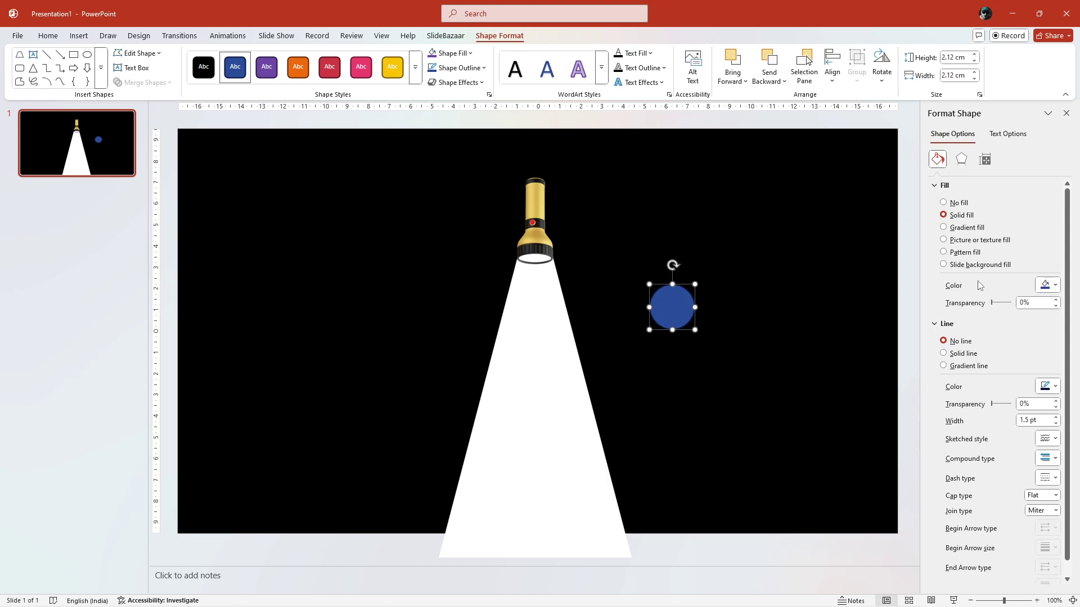
# - Give the oval a white fill at 86% transparency with no outline
pyautogui.click(1047, 285)
pyautogui.click(936, 340)
pyautogui.click(943, 354)
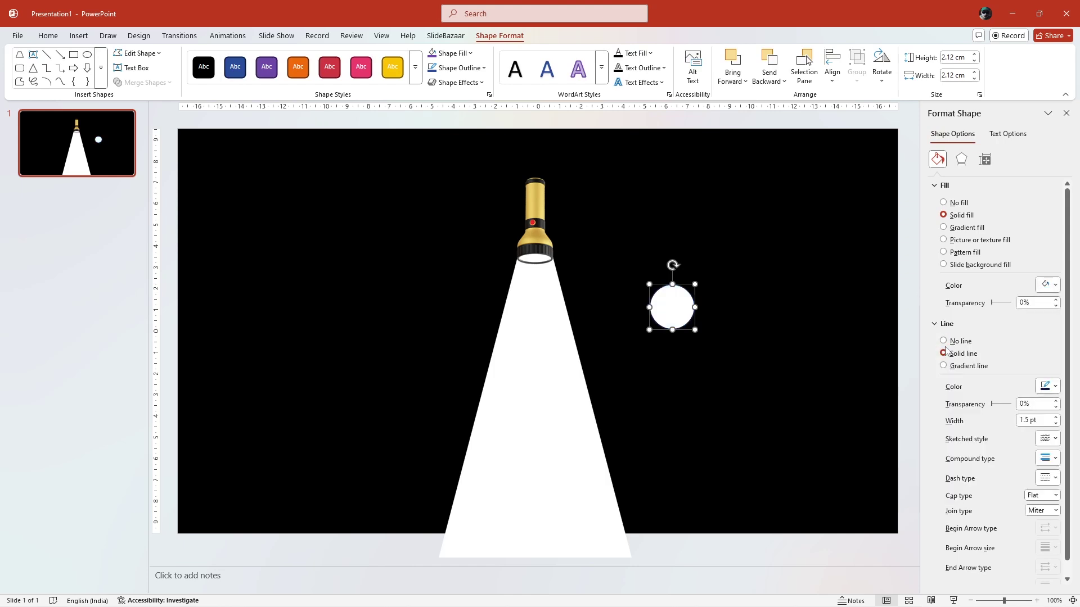
pyautogui.click(944, 341)
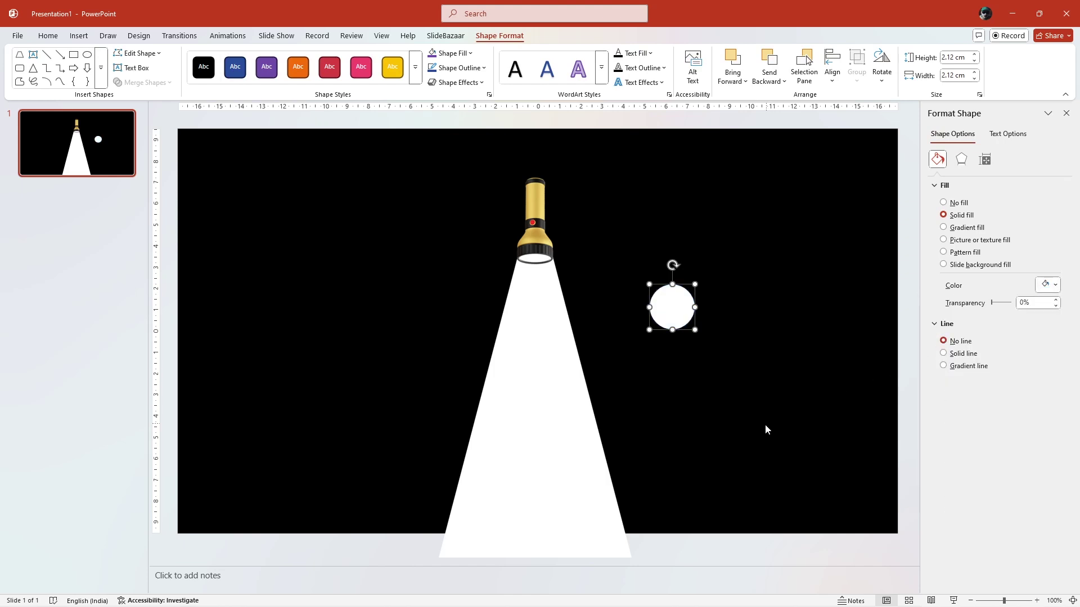
pyautogui.click(1034, 304)
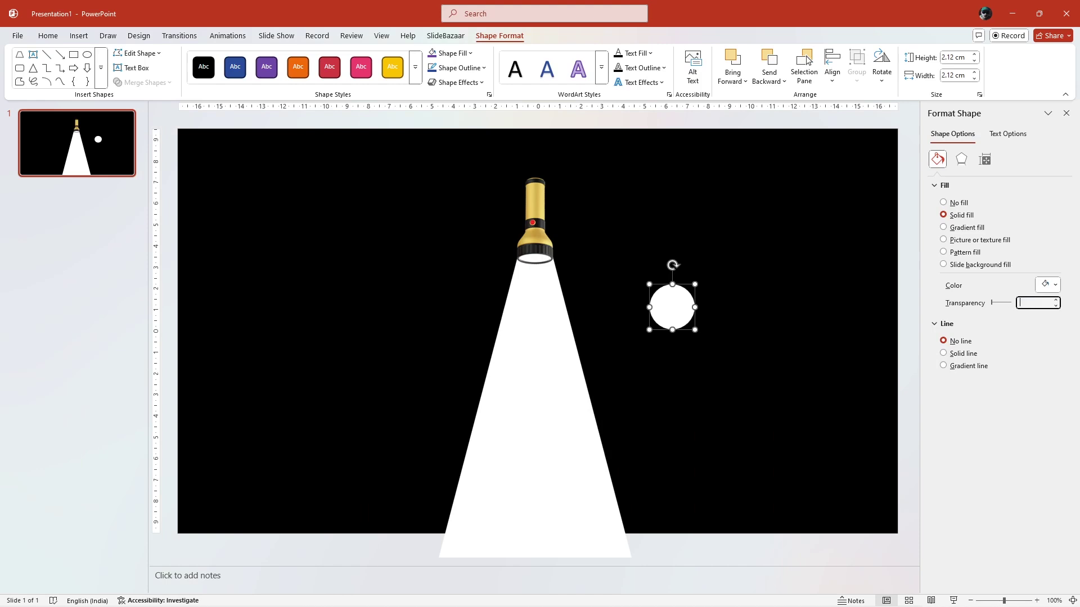
pyautogui.write('86')
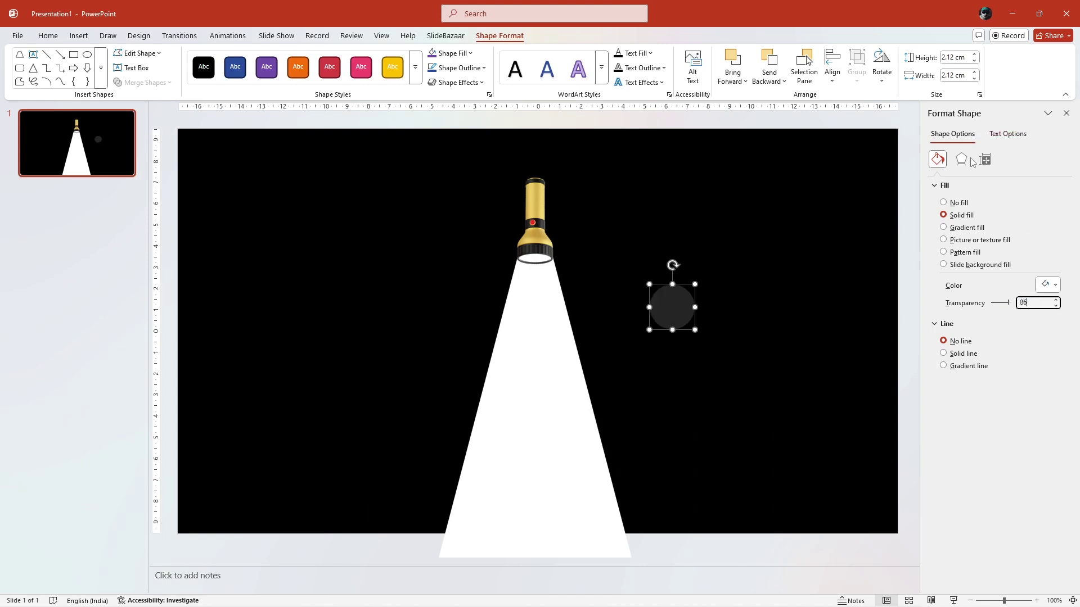
# - Add a white 72 pt glow at 66% transparency to the oval
pyautogui.click(963, 160)
pyautogui.click(1007, 217)
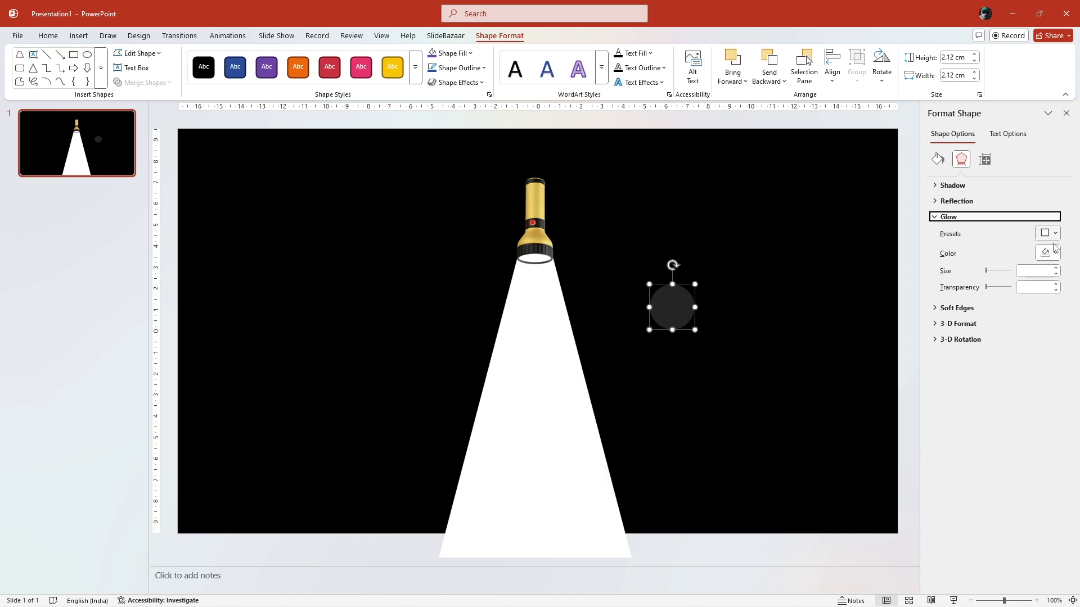
pyautogui.click(1055, 252)
pyautogui.click(928, 310)
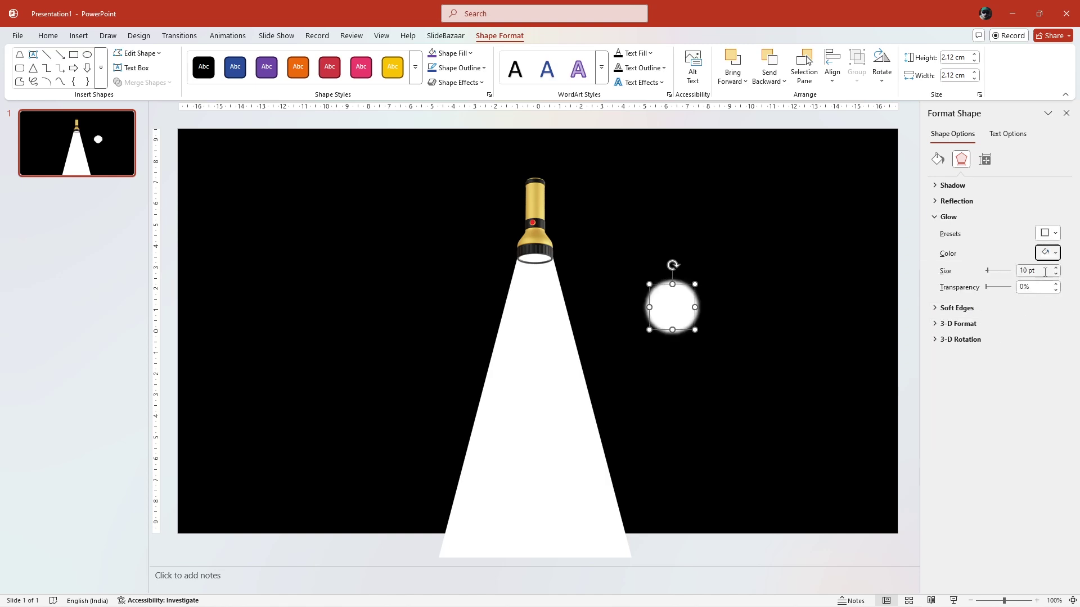
pyautogui.moveTo(1045, 272); pyautogui.dragTo(1007, 271)
pyautogui.press('BackSpace')
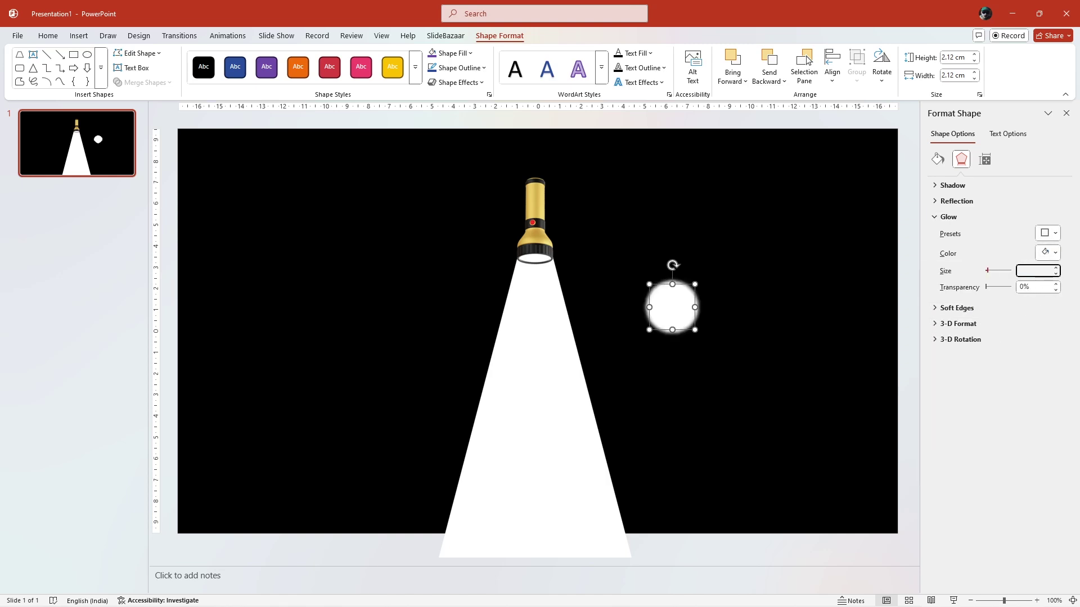
pyautogui.write('72')
pyautogui.press('Return')
pyautogui.moveTo(1045, 287); pyautogui.dragTo(999, 294)
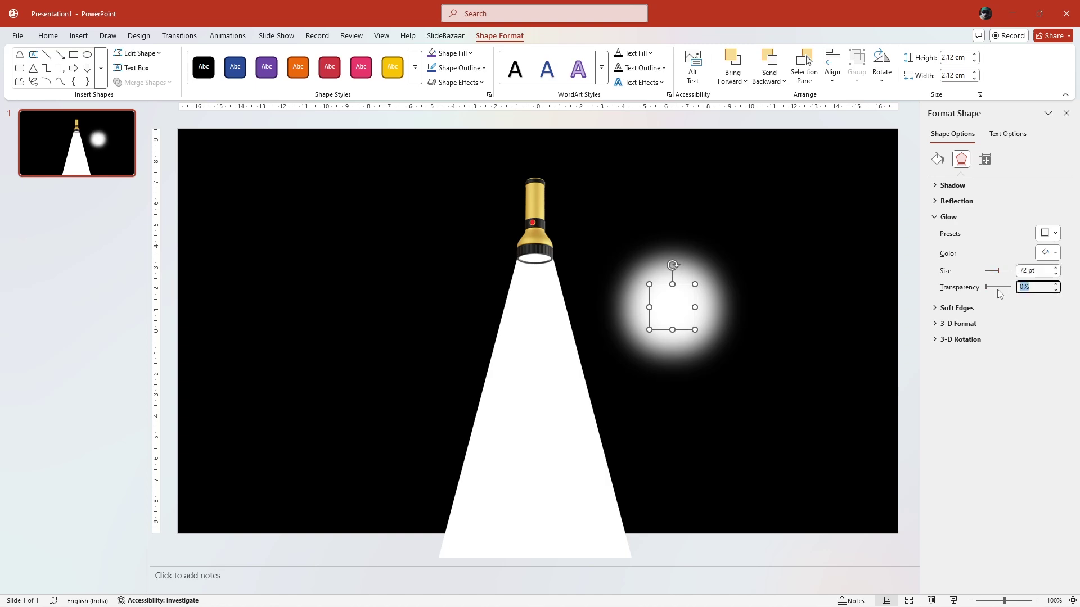
pyautogui.write('66')
pyautogui.press('Return')
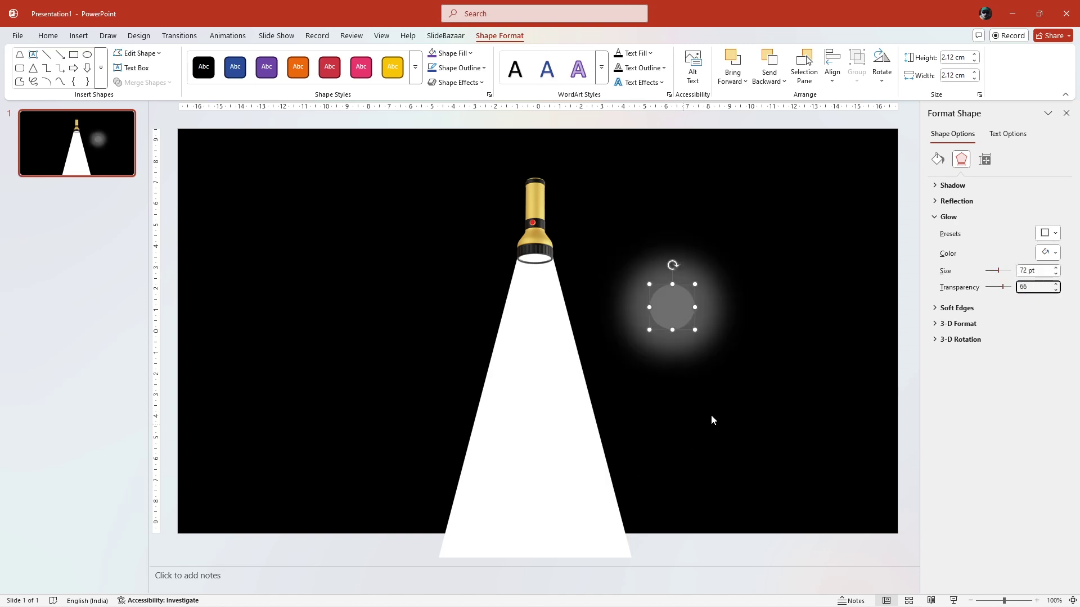
# - Stretch the oval into a tall ellipse covering the beam
pyautogui.click(769, 400)
pyautogui.click(673, 310)
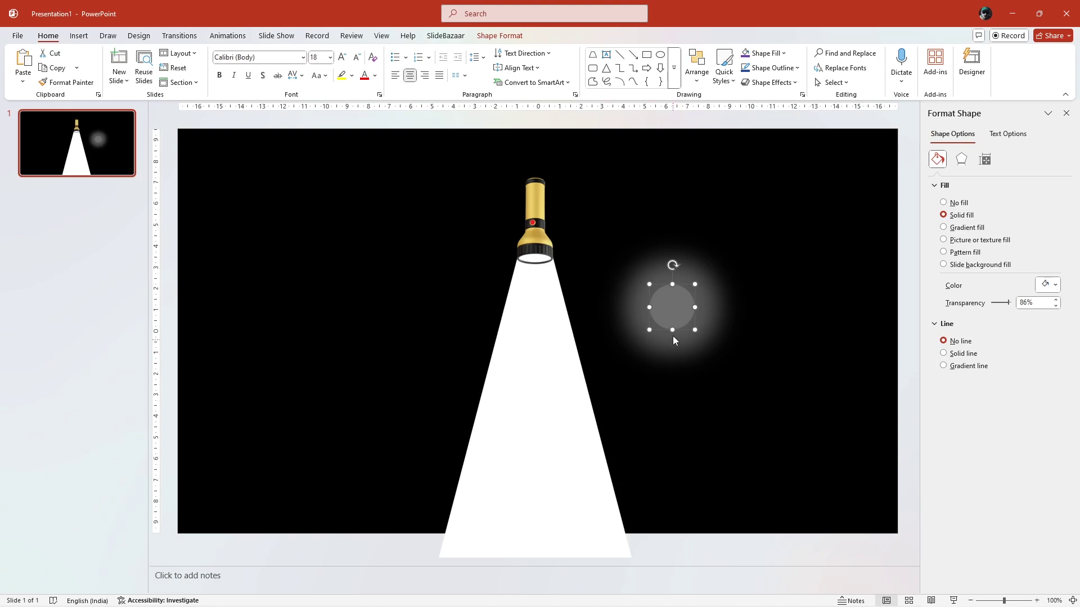
pyautogui.moveTo(673, 335); pyautogui.dragTo(680, 515)
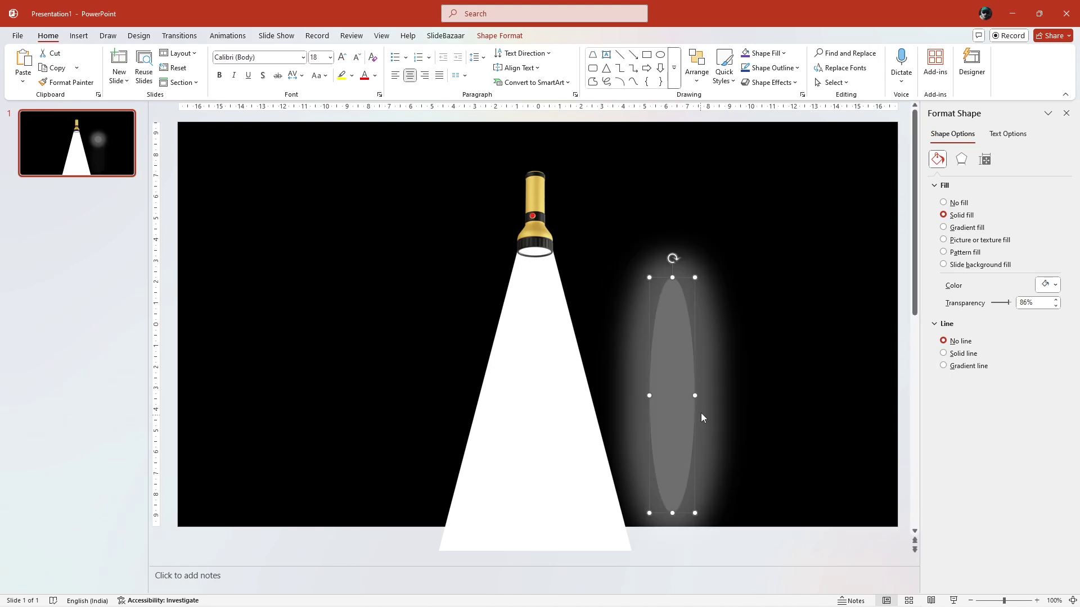
pyautogui.moveTo(701, 417); pyautogui.dragTo(537, 394)
# - Group the flashlight, beam and halo ellipse into one object
pyautogui.click(726, 397)
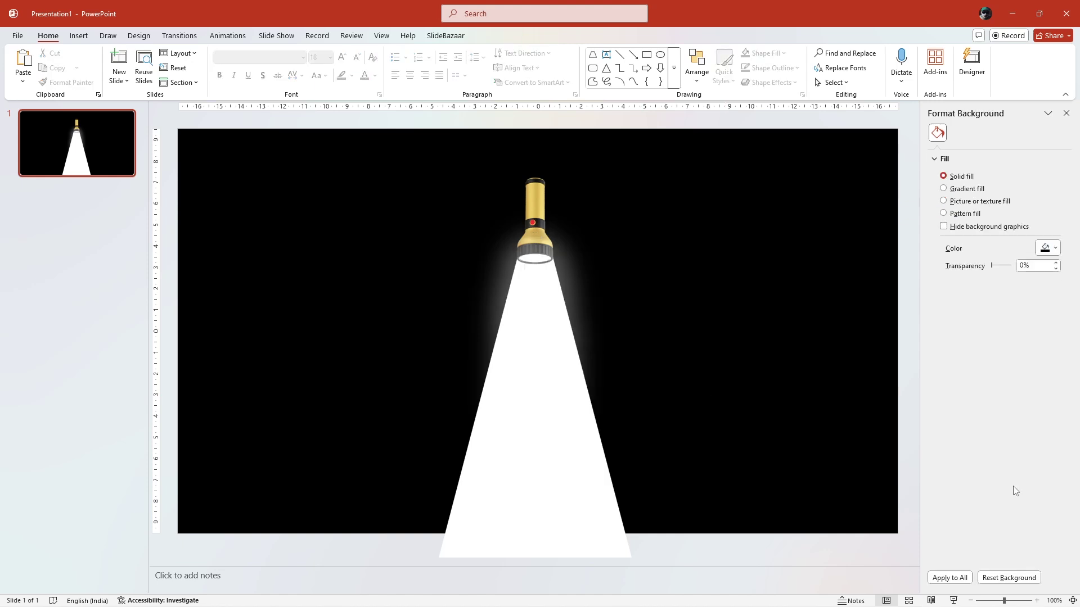
pyautogui.hotkey('ctrl', 'a')
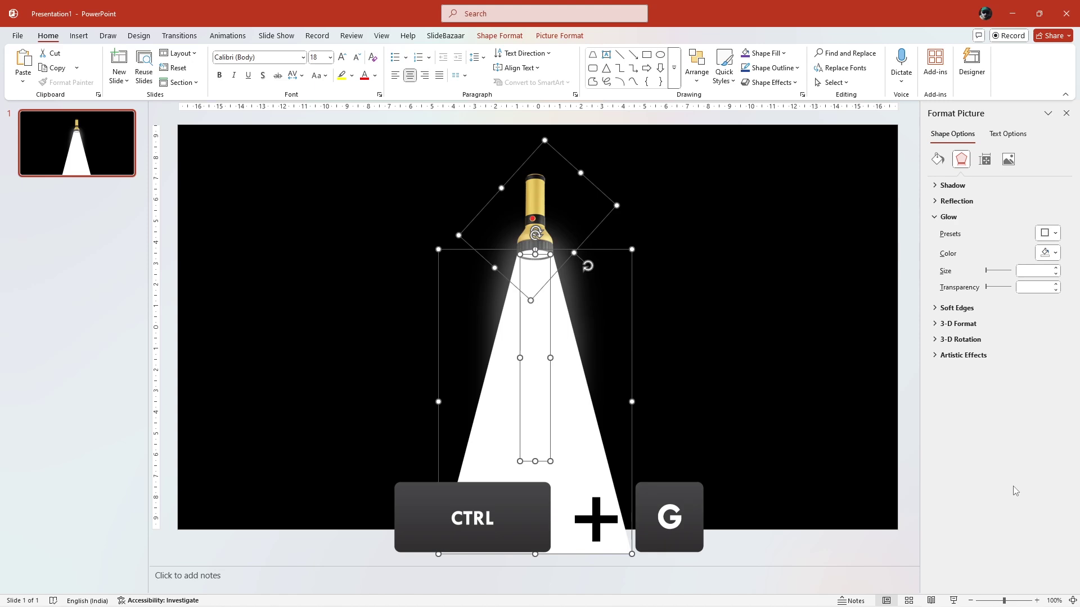
pyautogui.hotkey('ctrl', 'g')
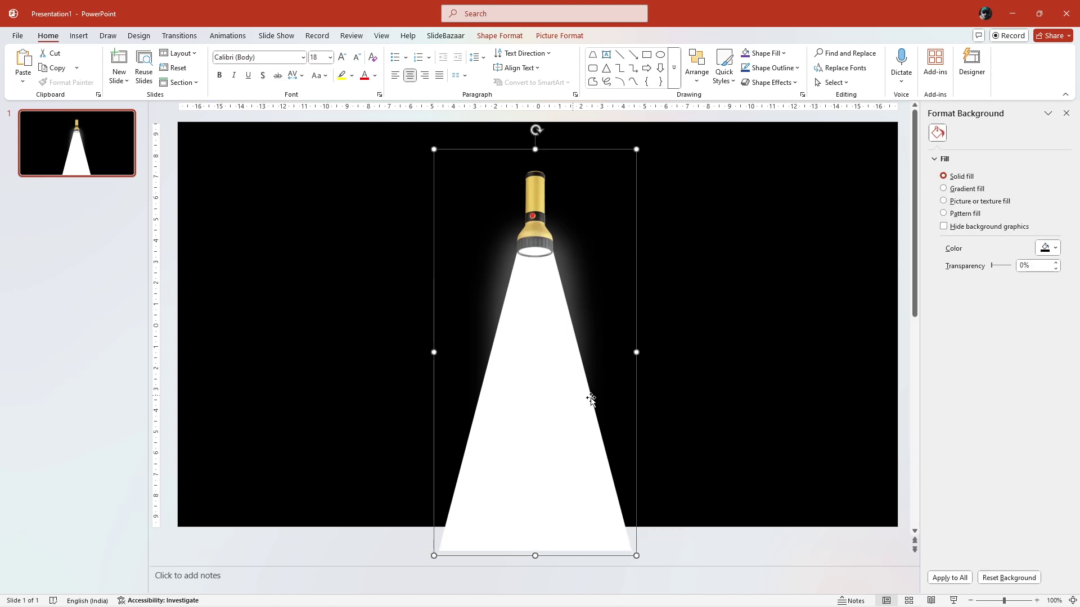
# - Rotate the group 180° to shine upward and move it up and right
pyautogui.moveTo(536, 139); pyautogui.dragTo(529, 458)
pyautogui.moveTo(536, 505); pyautogui.dragTo(660, 328)
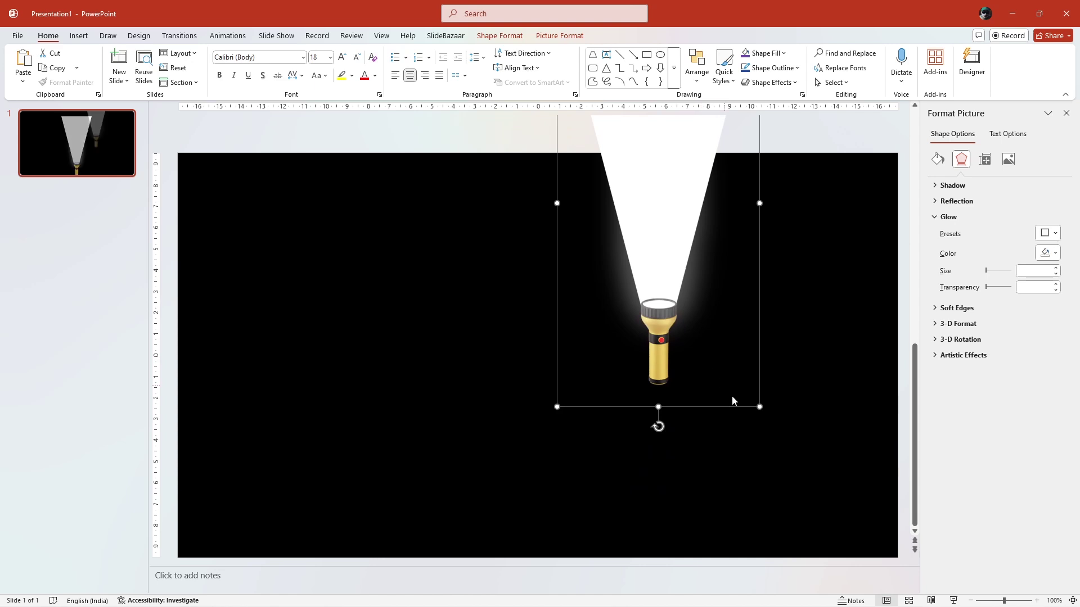
pyautogui.click(761, 437)
# - Duplicate slide 1, then flip its flashlight 180° and move it down and right
pyautogui.click(68, 141)
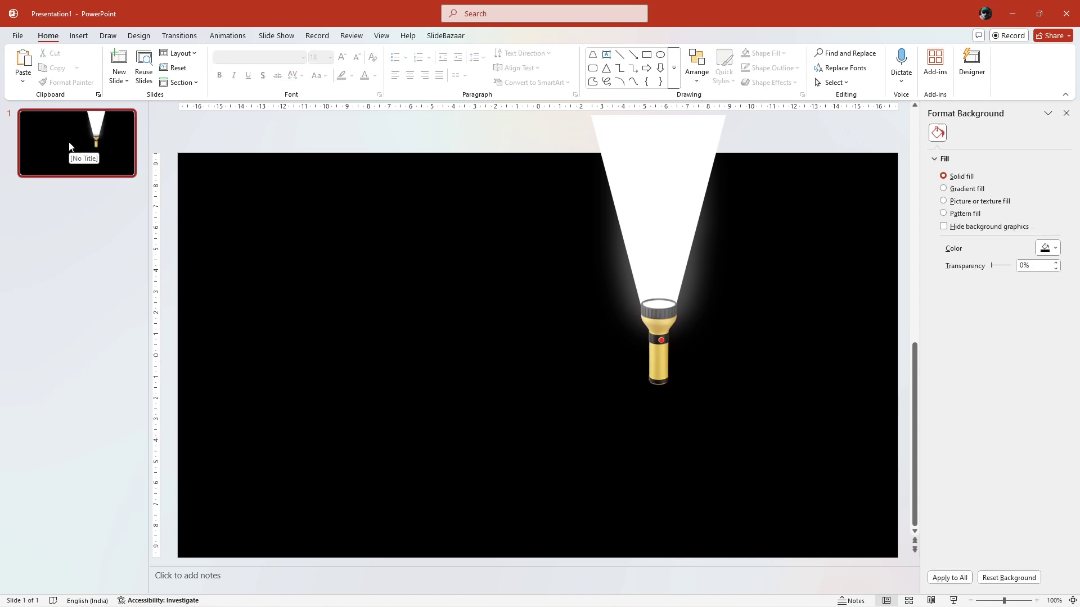
pyautogui.hotkey('ctrl', 'd')
pyautogui.click(664, 313)
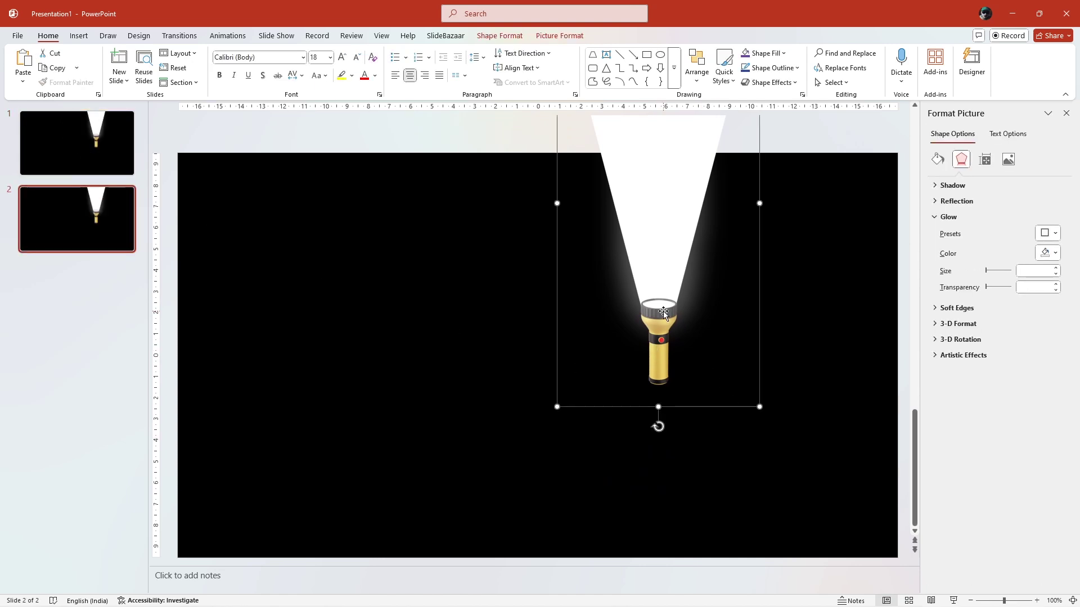
pyautogui.moveTo(661, 429); pyautogui.dragTo(659, 169)
pyautogui.moveTo(653, 217); pyautogui.dragTo(746, 475)
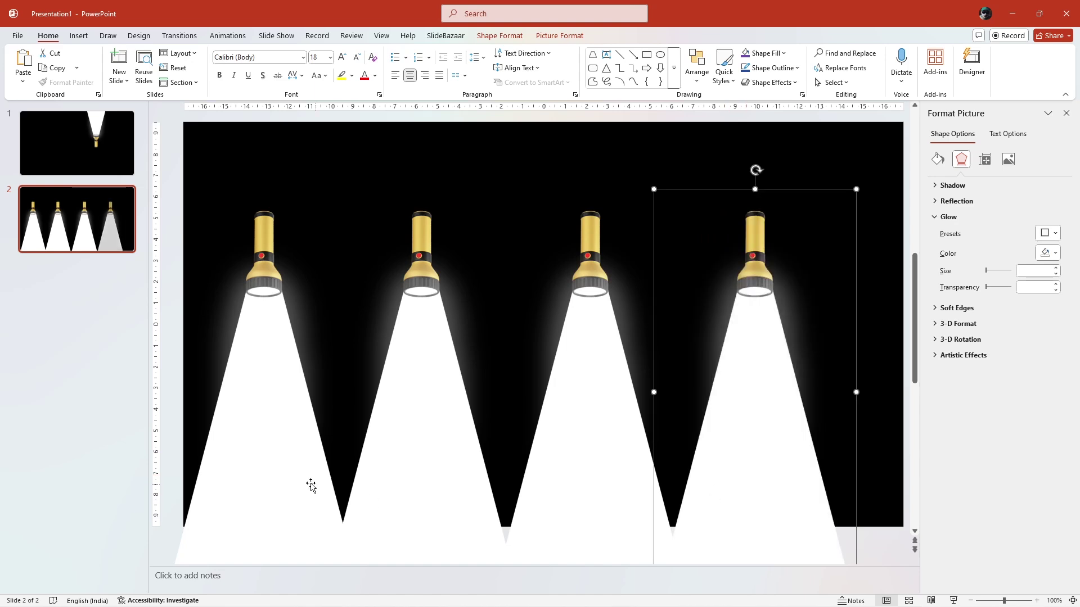
# - Distribute the four flashlights horizontally and shift them slightly right
pyautogui.keyDown('shift'); pyautogui.click(260, 460); pyautogui.keyUp('shift')
pyautogui.keyDown('shift'); pyautogui.click(462, 489); pyautogui.keyUp('shift')
pyautogui.keyDown('shift'); pyautogui.click(589, 494); pyautogui.keyUp('shift')
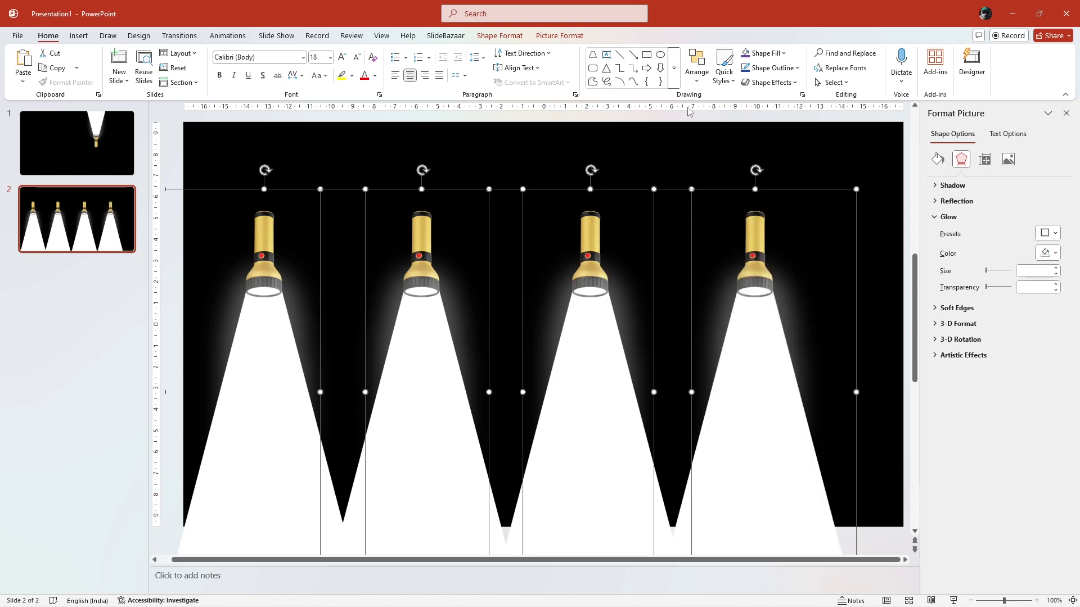
pyautogui.click(696, 63)
pyautogui.moveTo(750, 259)
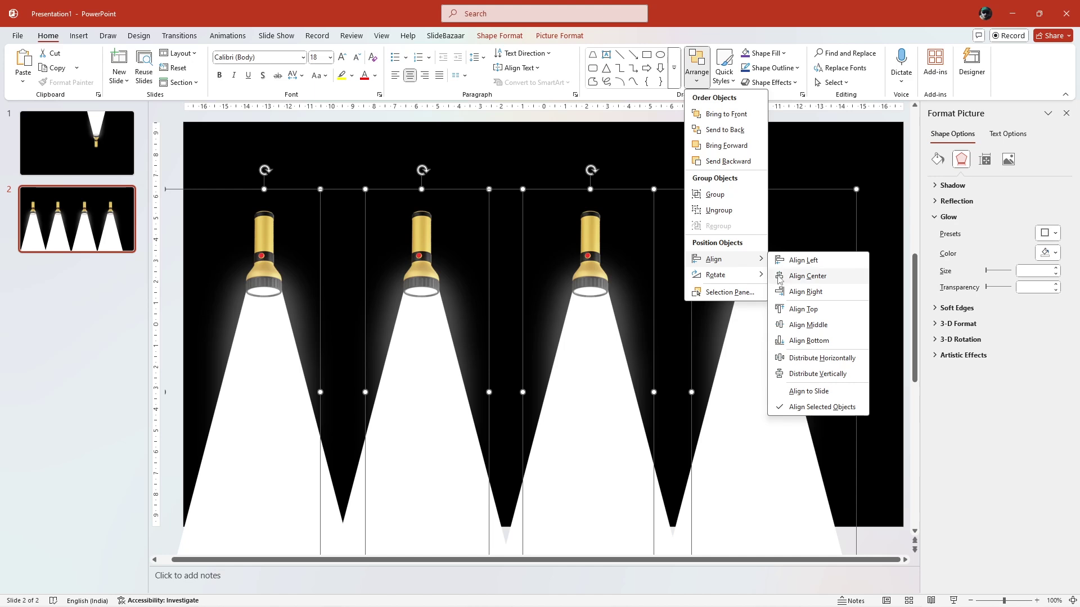
pyautogui.click(838, 358)
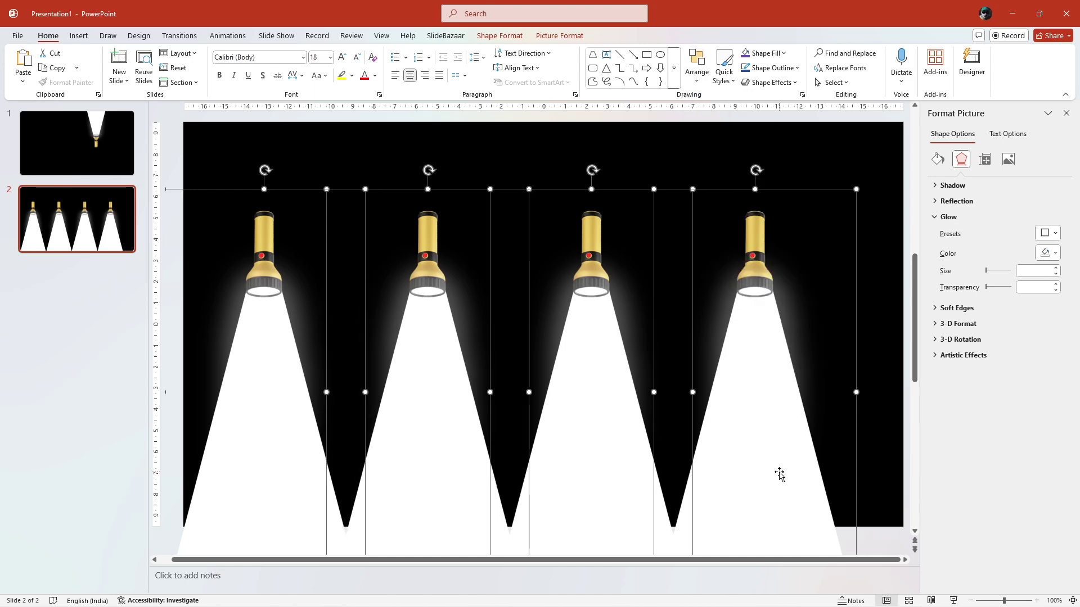
pyautogui.moveTo(779, 474); pyautogui.dragTo(793, 470)
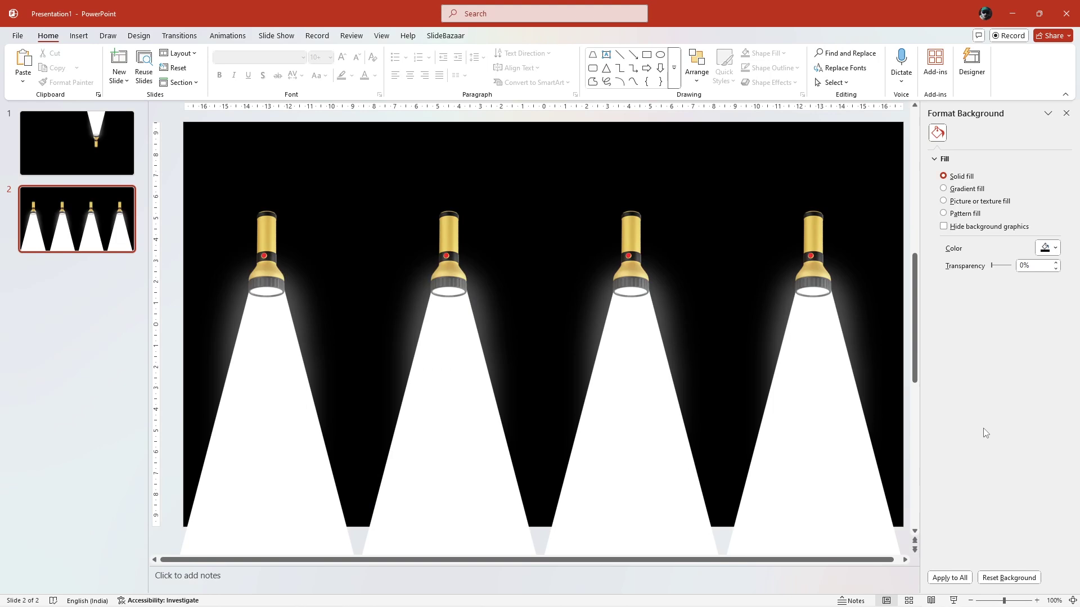
# - Paste the numbered text boxes 1–4 and nudge all four up slightly
pyautogui.hotkey('ctrl', 'v')
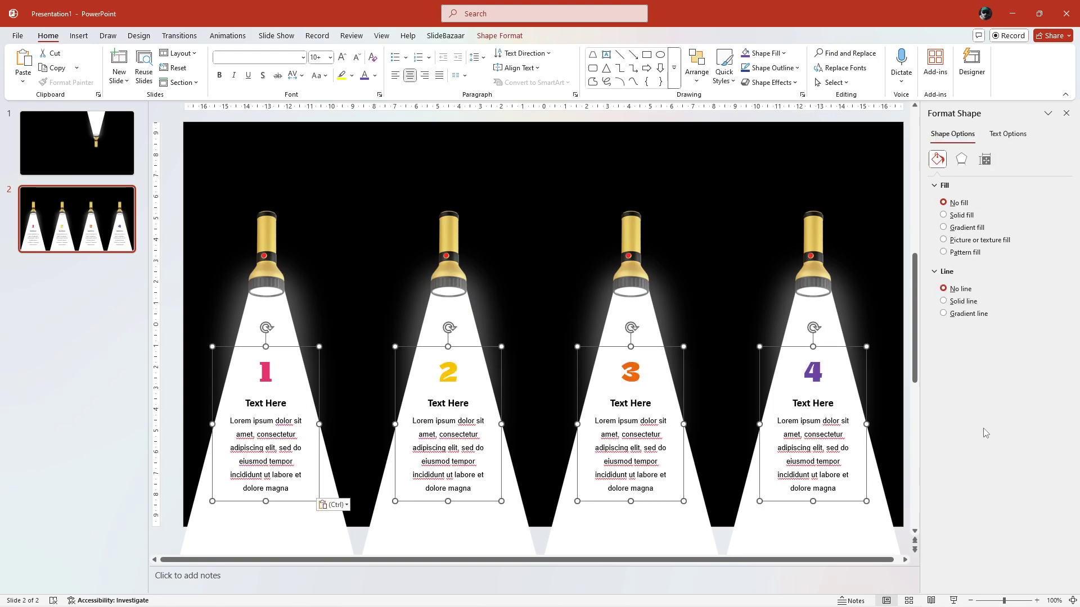
pyautogui.click(884, 149)
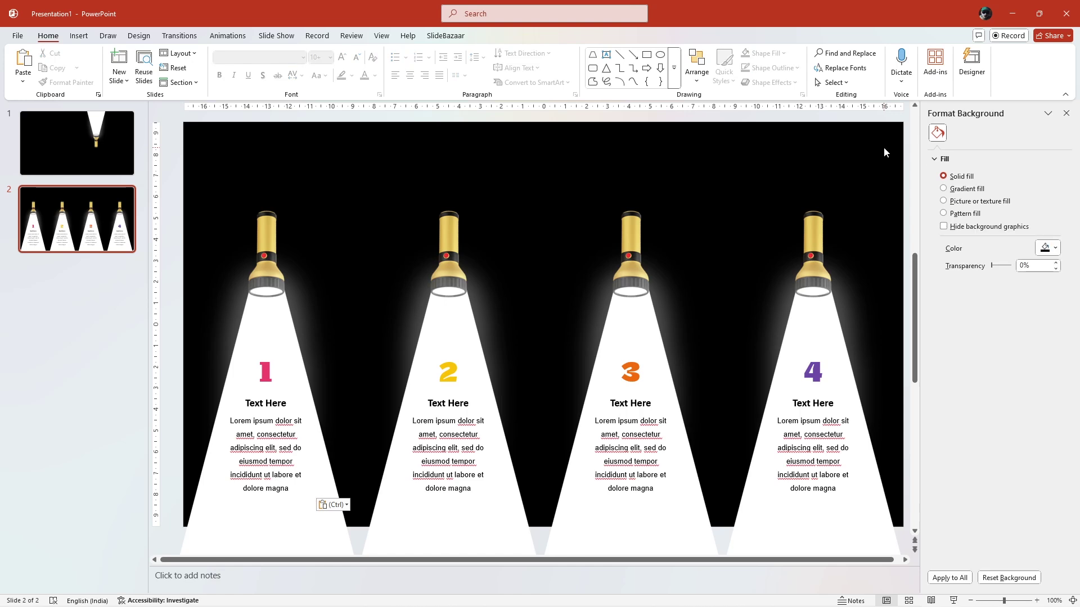
pyautogui.click(838, 466)
pyautogui.keyDown('shift'); pyautogui.click(628, 454); pyautogui.keyUp('shift')
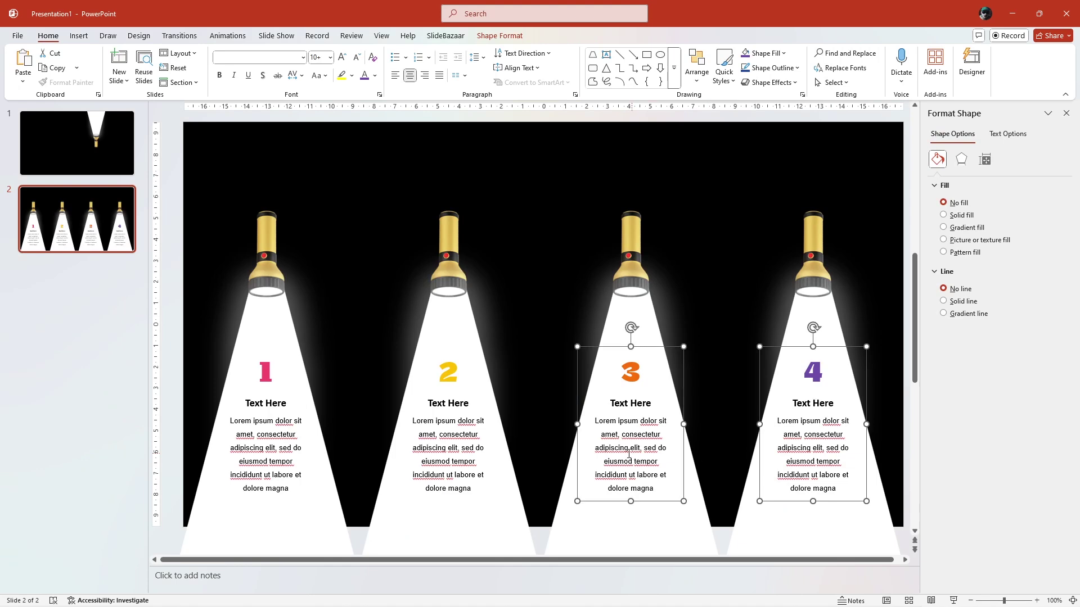
pyautogui.keyDown('shift'); pyautogui.click(459, 453); pyautogui.keyUp('shift')
pyautogui.keyDown('shift'); pyautogui.click(278, 455); pyautogui.keyUp('shift')
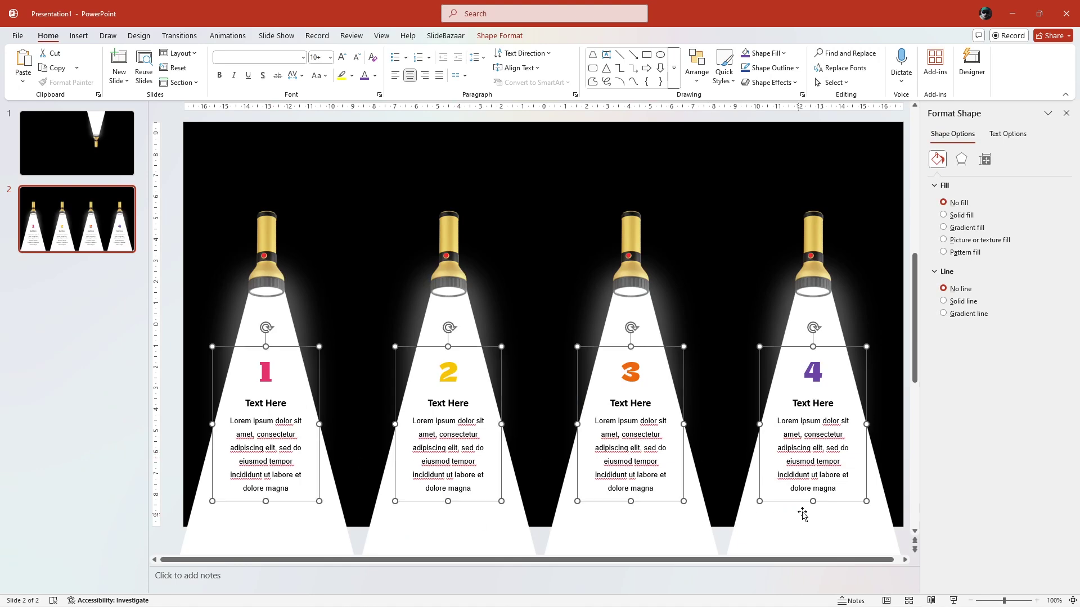
pyautogui.moveTo(834, 502); pyautogui.dragTo(834, 497)
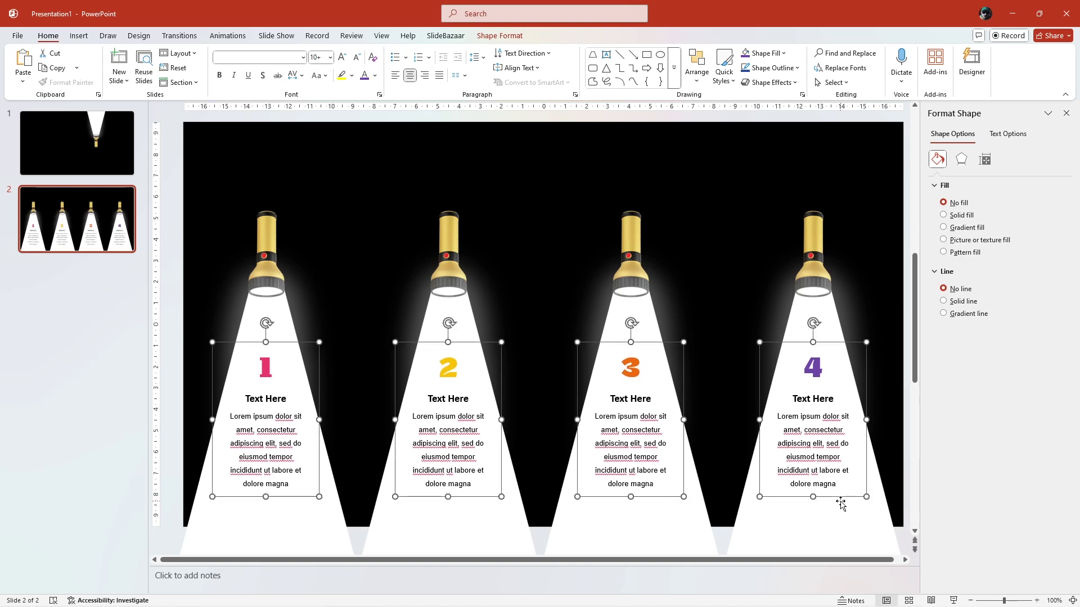
# - Distribute the four text boxes horizontally so each sits in a beam
pyautogui.click(697, 67)
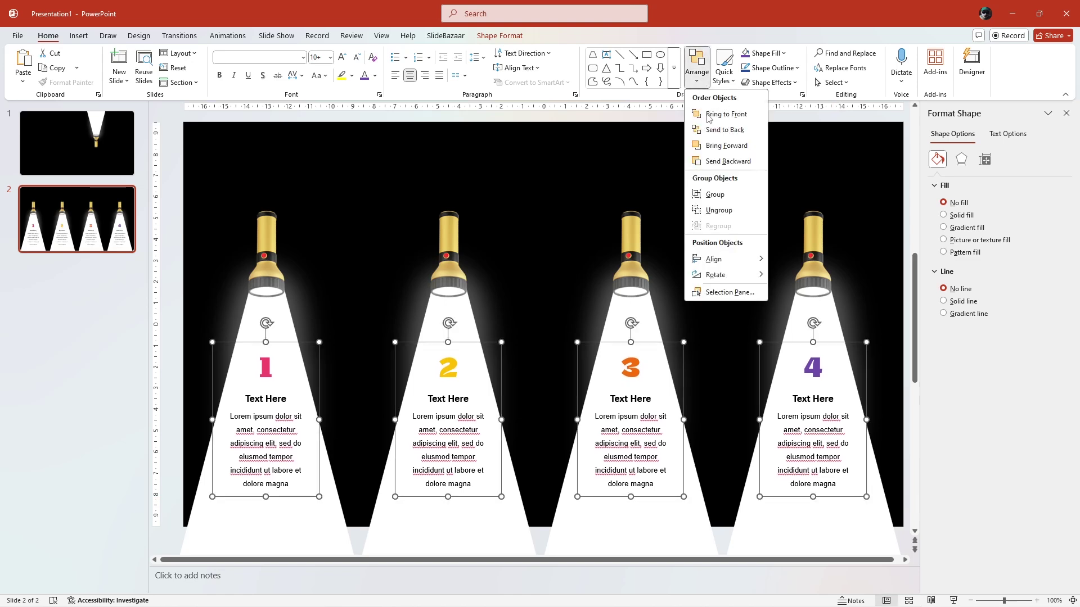
pyautogui.moveTo(710, 259)
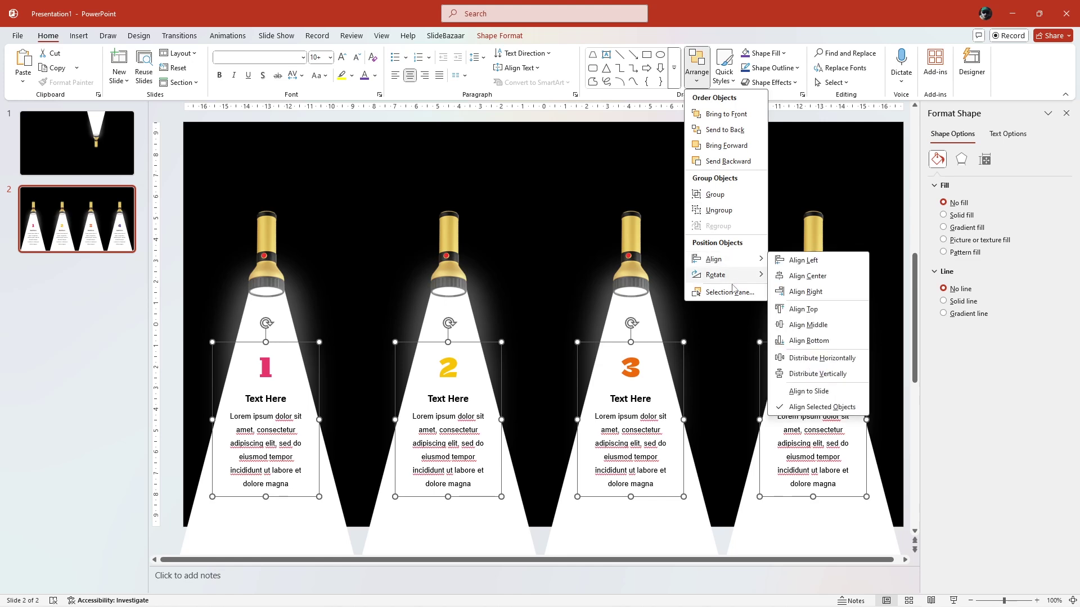
pyautogui.click(805, 360)
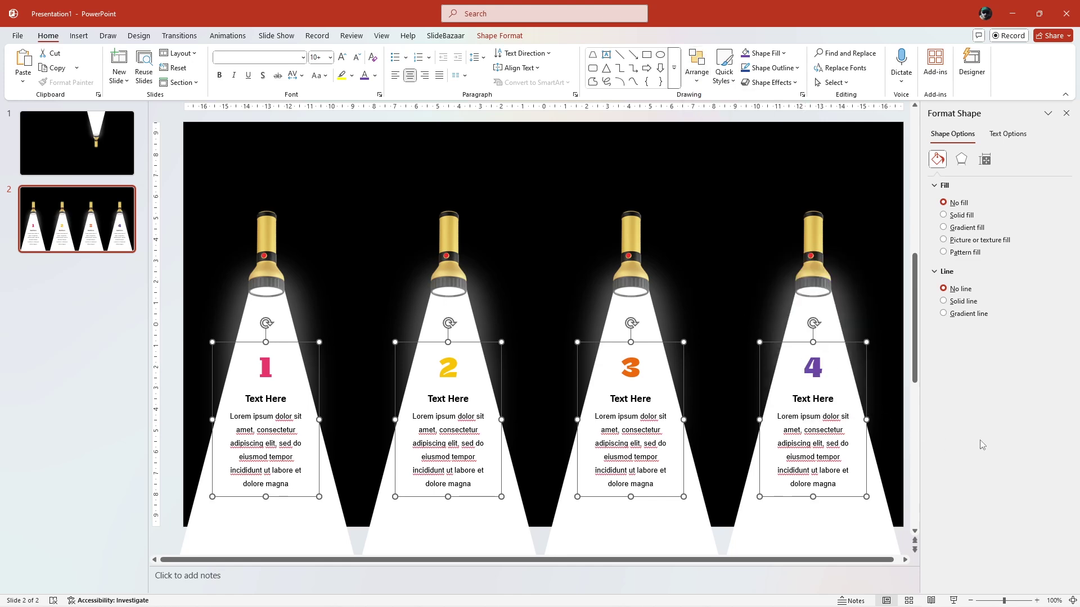
pyautogui.click(801, 173)
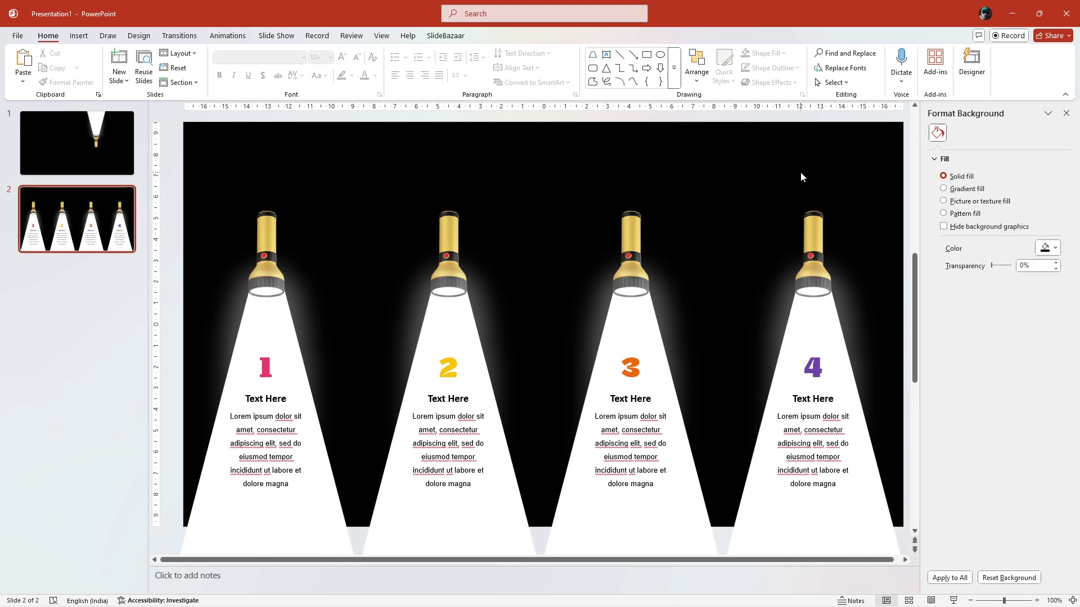
# - Duplicate slide 2 into slides 3–5 and review each one's single numbered spotlight
pyautogui.click(94, 230)
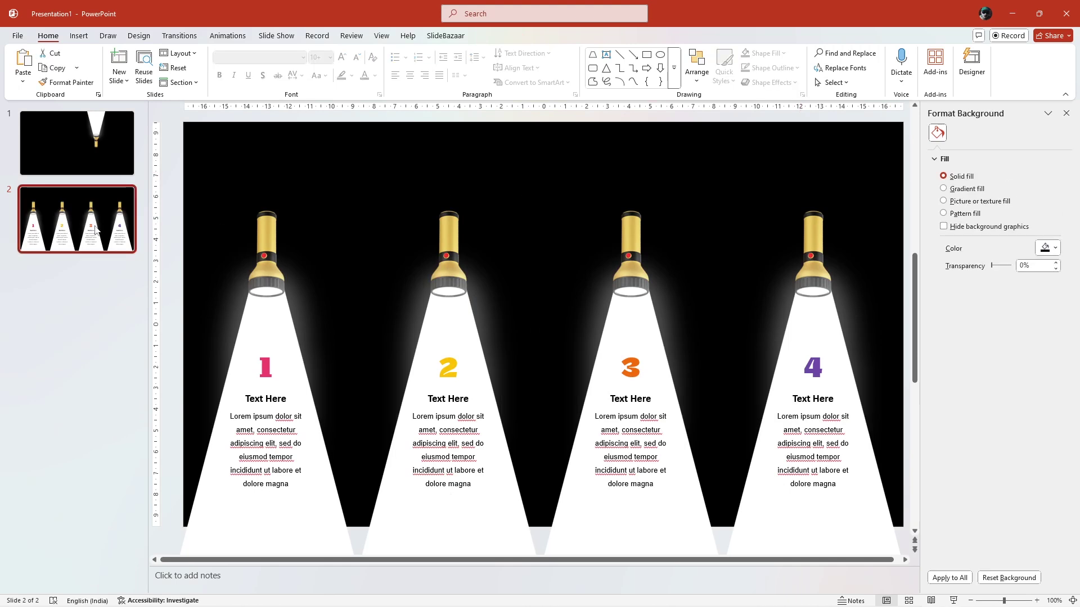
pyautogui.hotkey('ctrl', 'd')
pyautogui.hotkey('ctrl', 'd')
pyautogui.hotkey('ctrl', 'd')
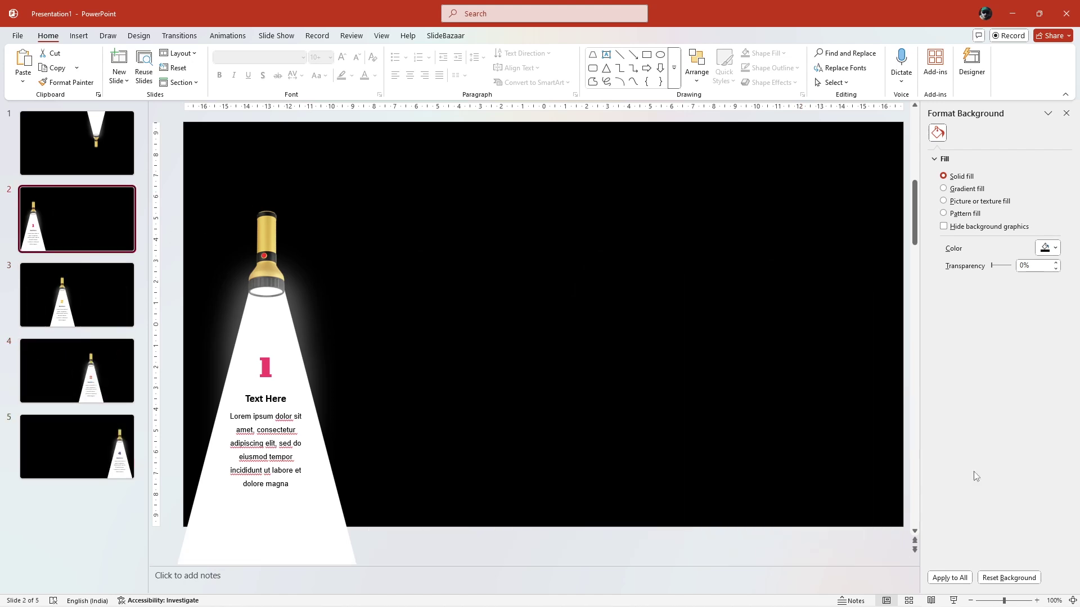
pyautogui.click(81, 321)
pyautogui.click(82, 353)
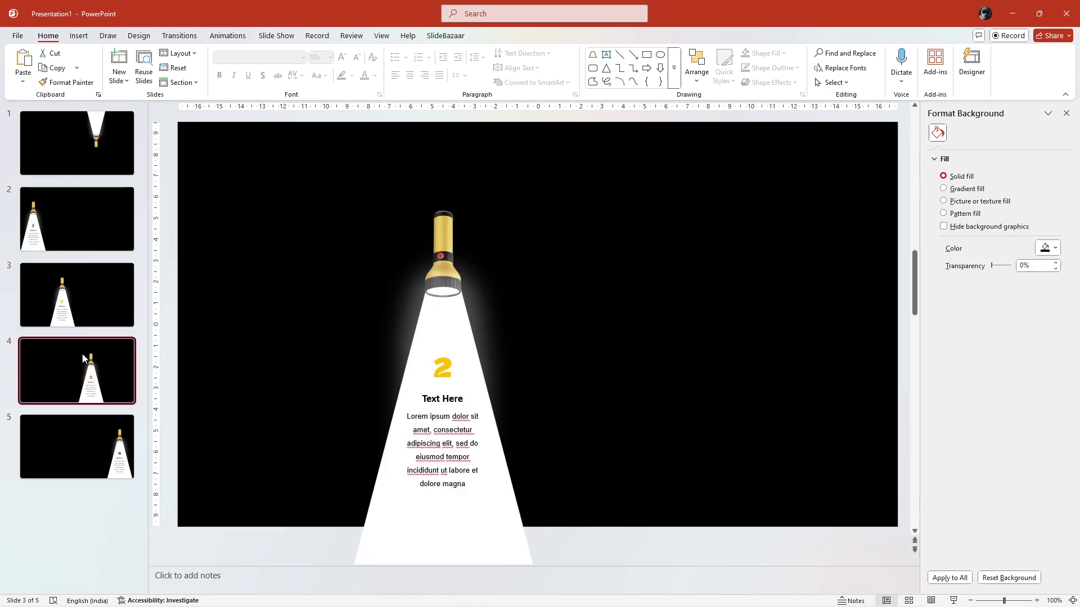
pyautogui.click(86, 441)
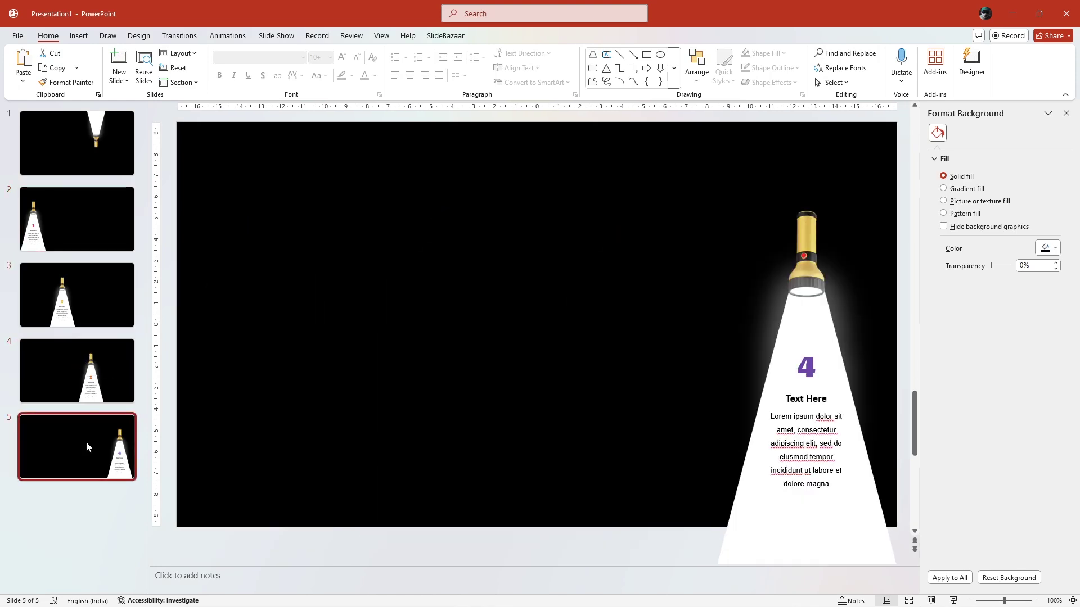
pyautogui.click(82, 365)
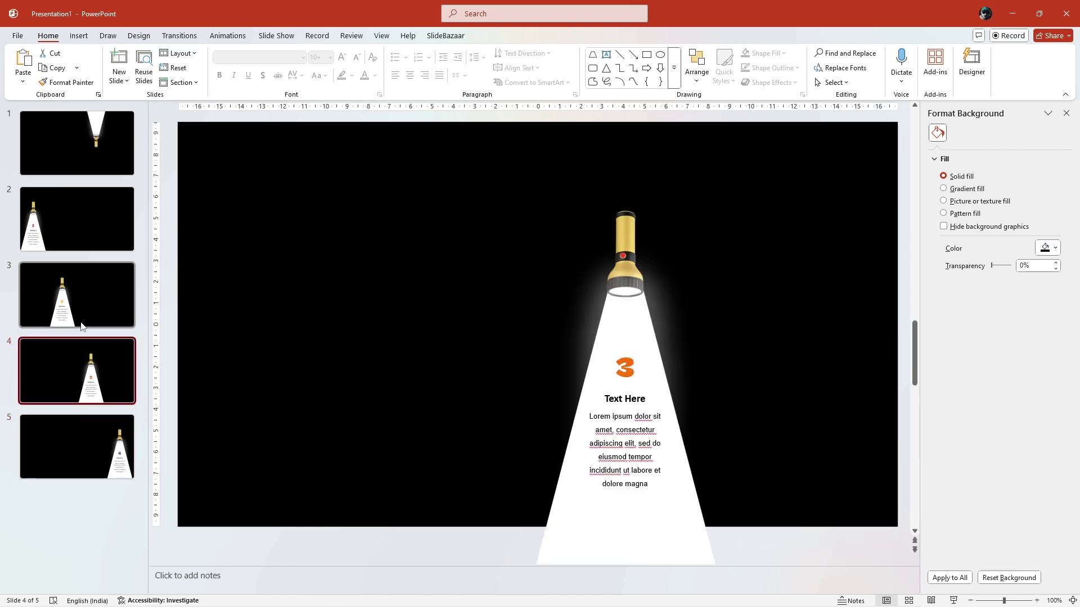
pyautogui.click(74, 275)
pyautogui.click(69, 224)
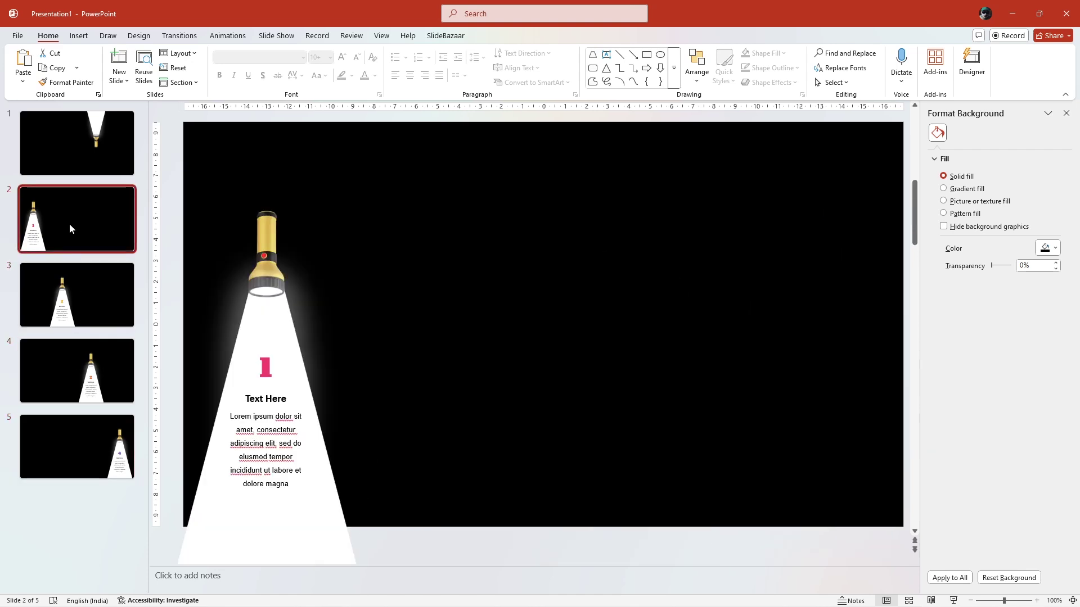
# - Paste the 'Flash Light' title on slide 1 and position the flashlight as the i
pyautogui.press('Up')
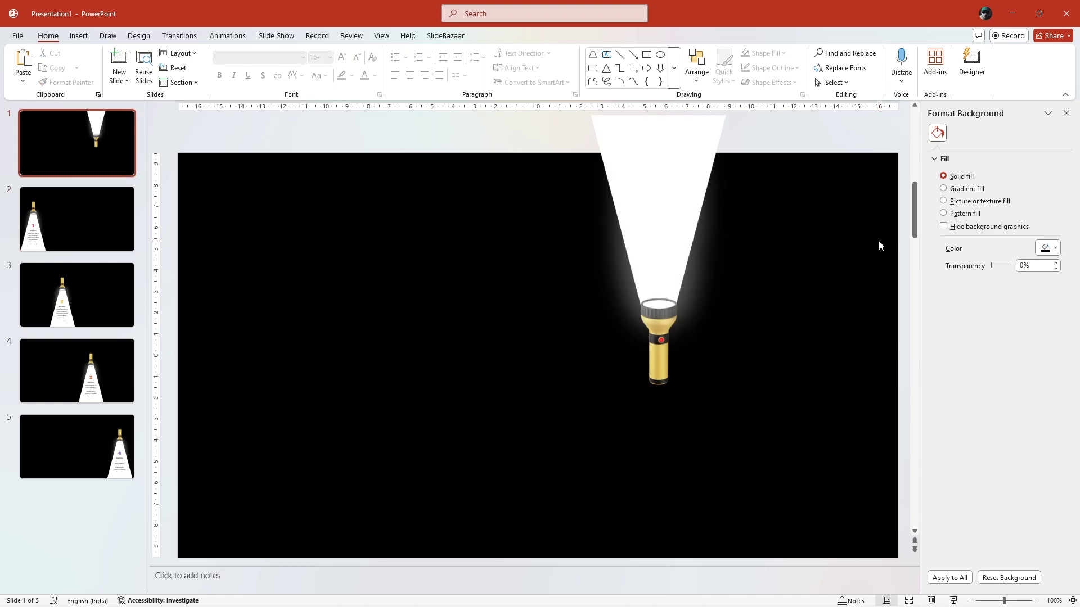
pyautogui.hotkey('ctrl', 'v')
pyautogui.click(838, 243)
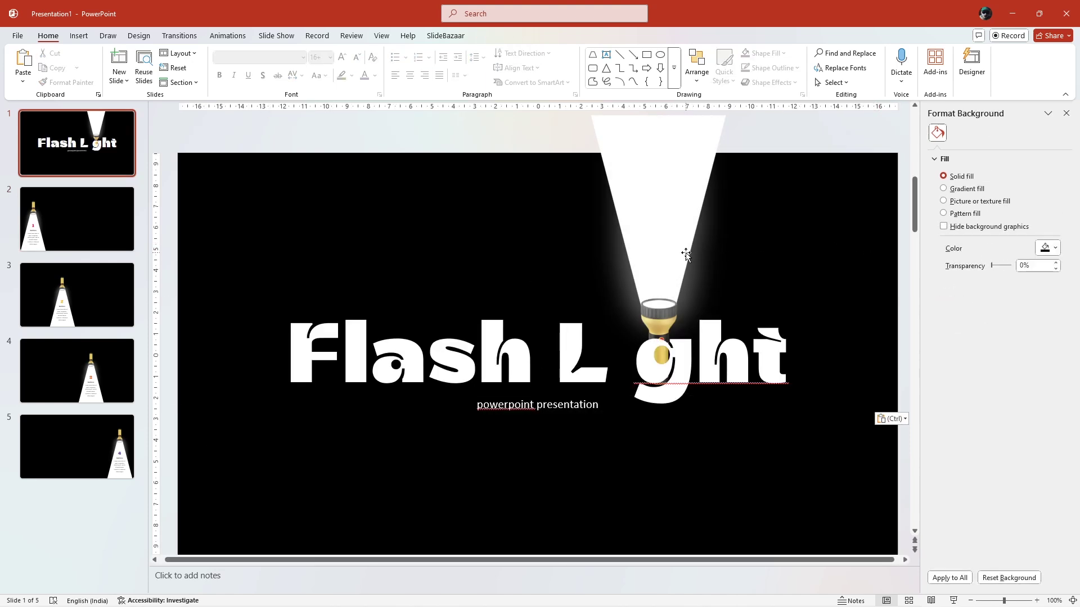
pyautogui.click(686, 254)
pyautogui.moveTo(686, 254); pyautogui.dragTo(638, 265)
pyautogui.click(636, 264)
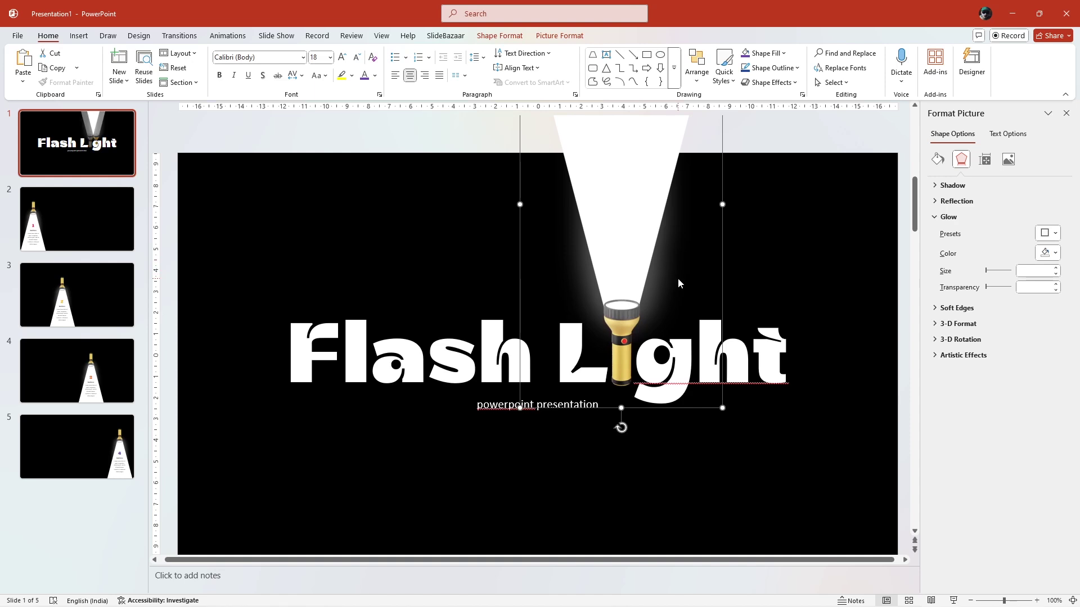
pyautogui.hotkey('ctrl', 'Left')
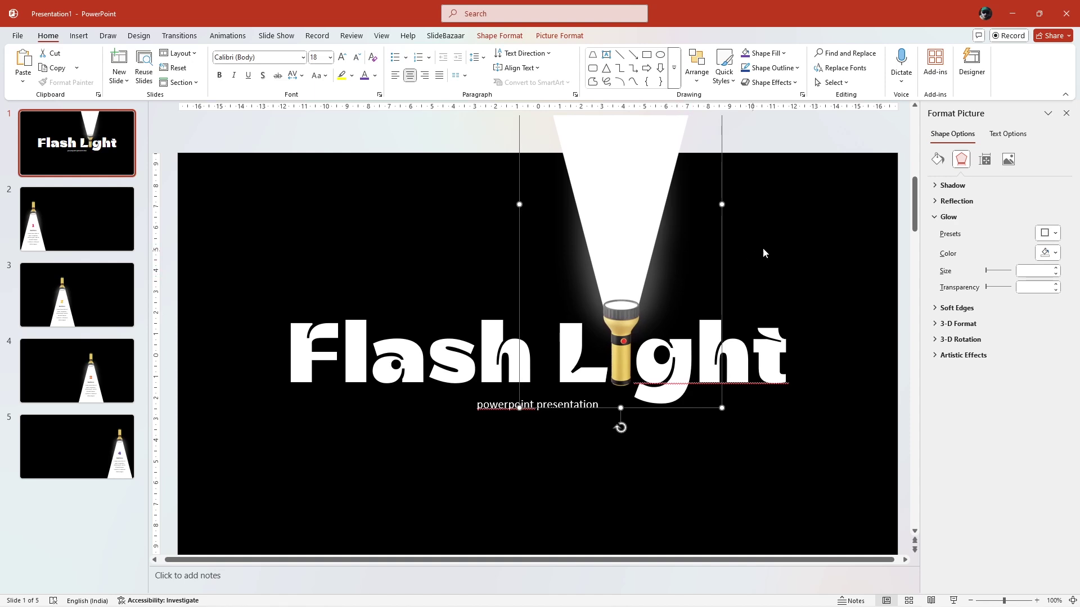
pyautogui.click(798, 242)
# - Duplicate the title slide and move the copy to the end as slide 6
pyautogui.click(93, 152)
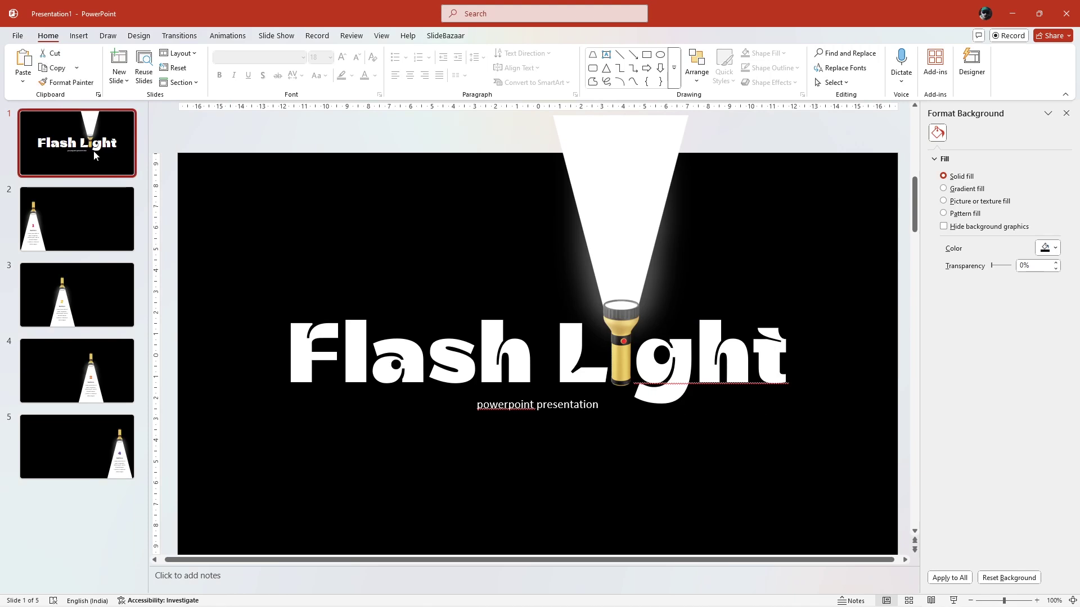
pyautogui.hotkey('ctrl', 'd')
pyautogui.moveTo(115, 225); pyautogui.dragTo(113, 537)
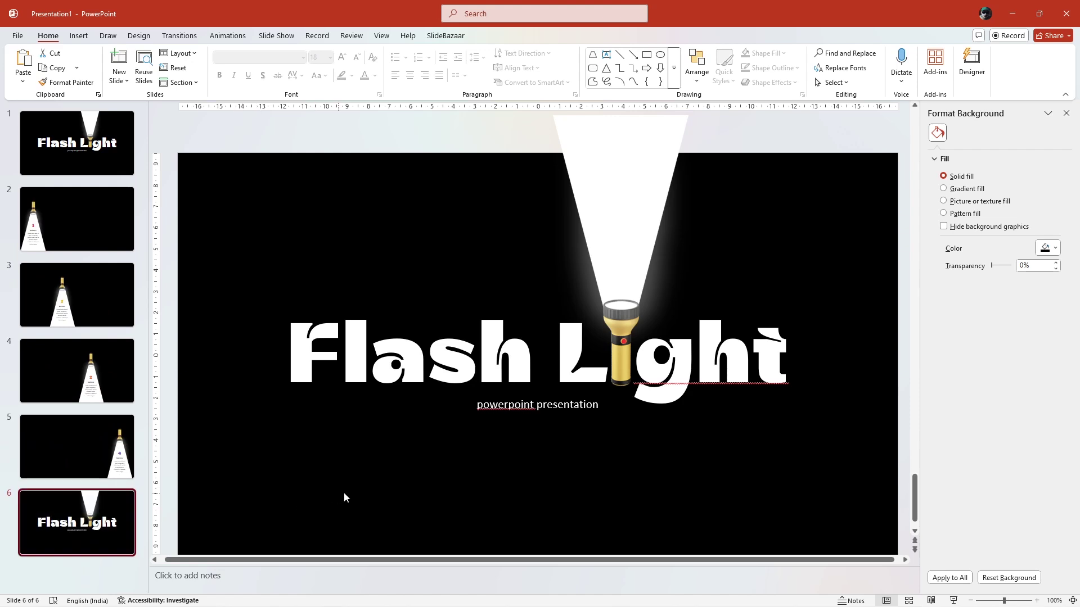
# - Select all six slide thumbnails and give them the Morph transition
pyautogui.hotkey('ctrl', 'a')
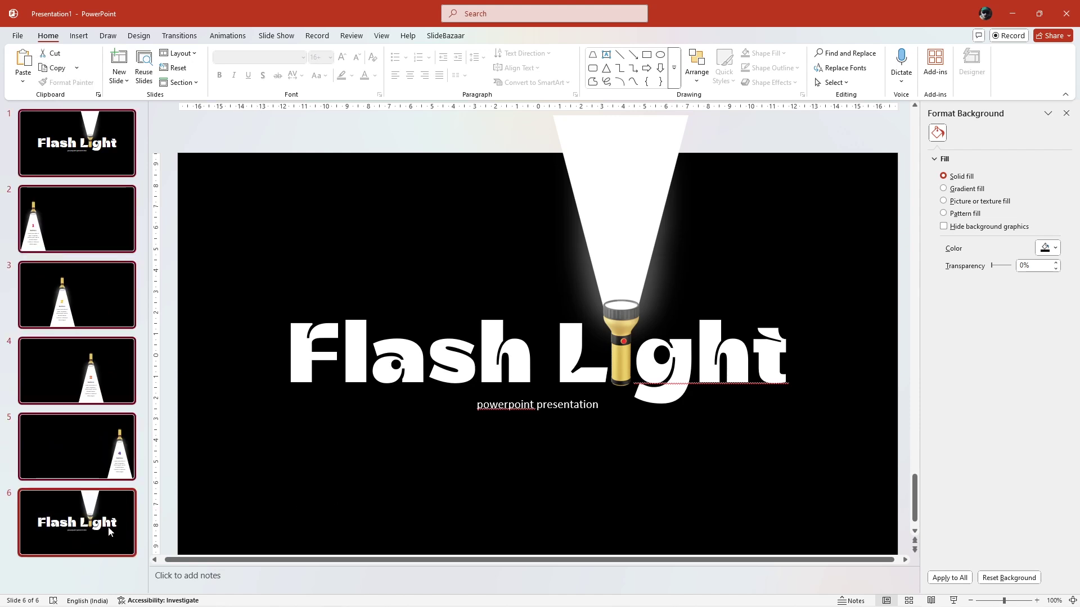
pyautogui.click(180, 35)
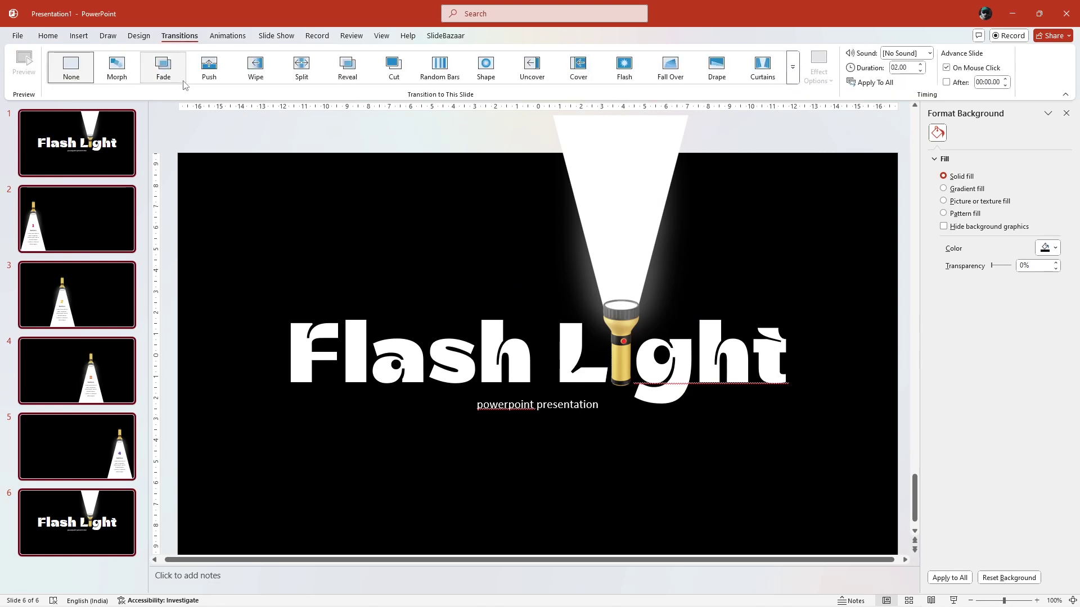
pyautogui.click(121, 79)
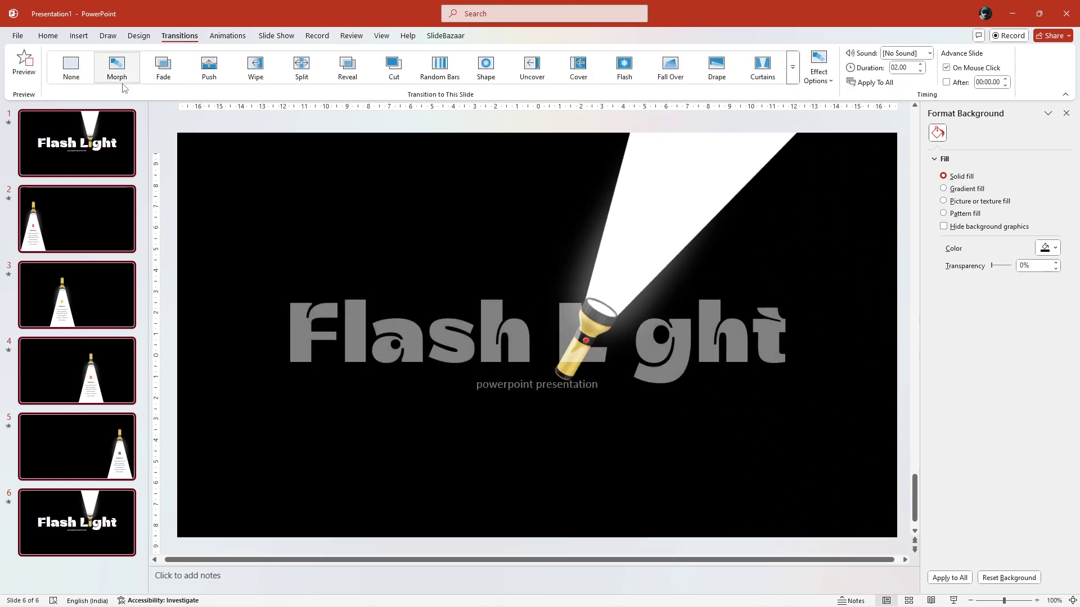